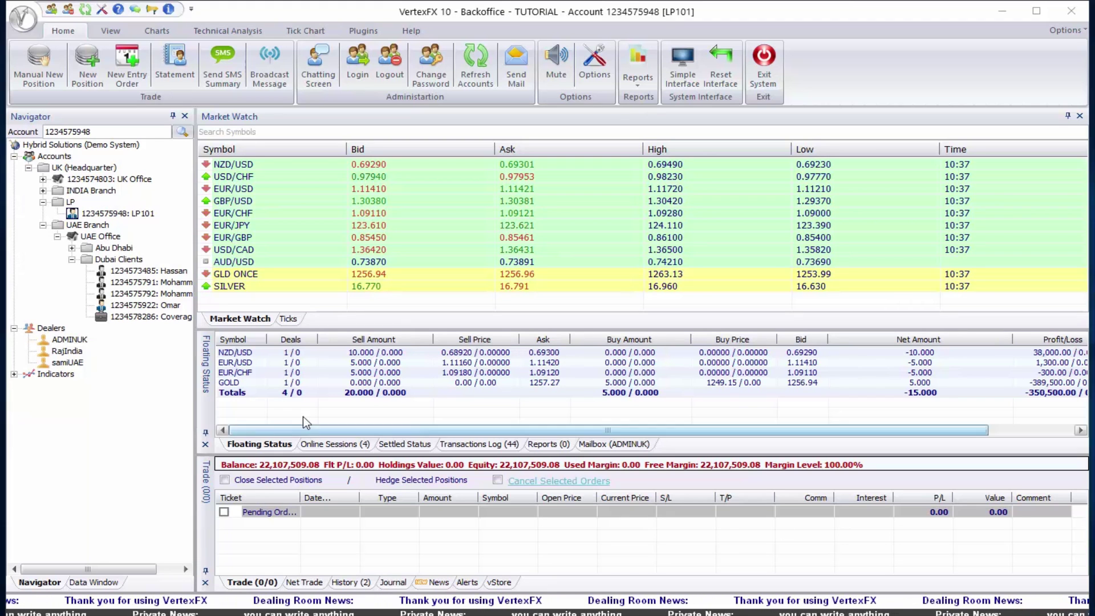
Select the Coverage Client account under UAE Office > Dubai Clients in the Navigator.
click(147, 316)
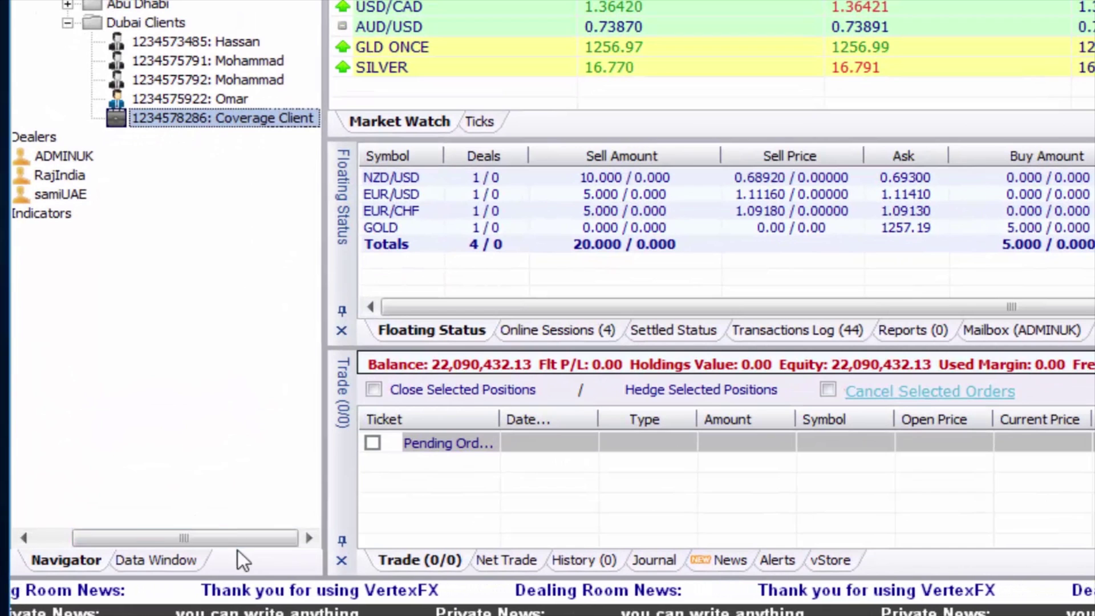
drag(227, 538, 189, 539)
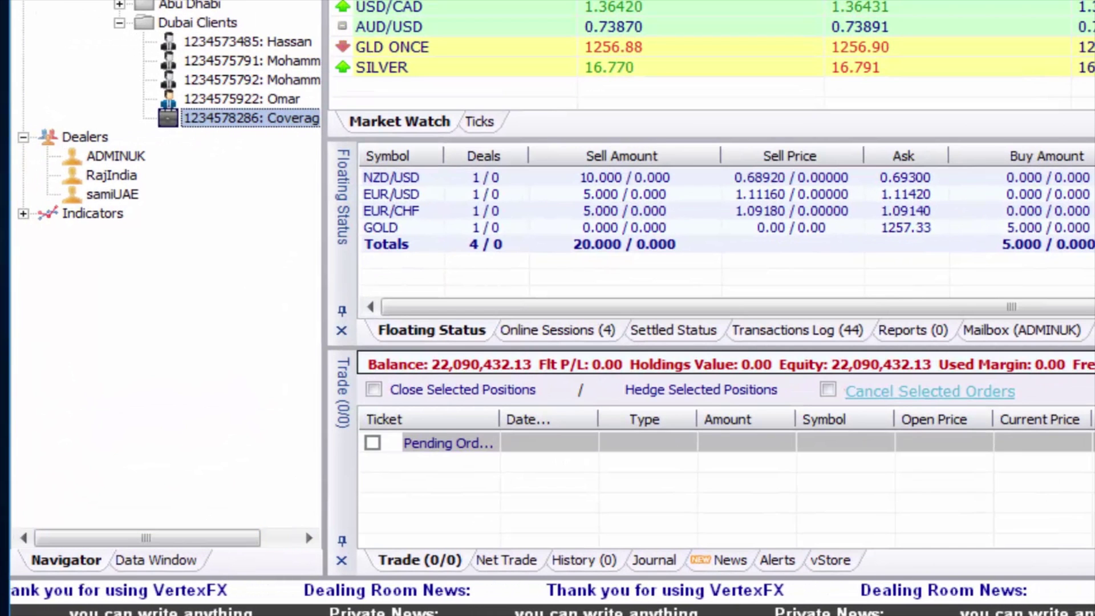
click(268, 232)
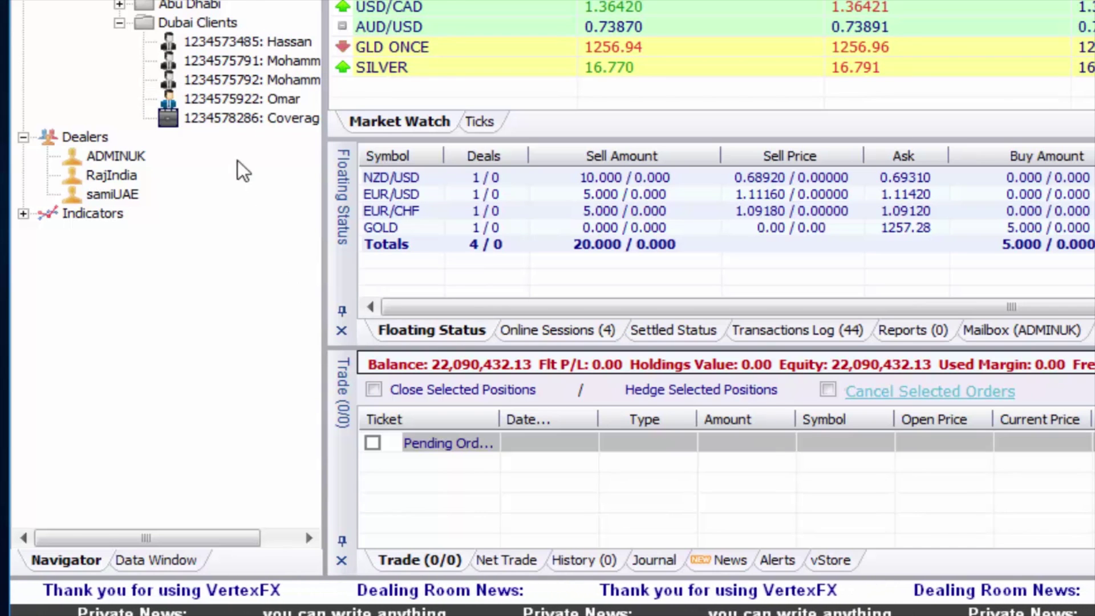
click(252, 119)
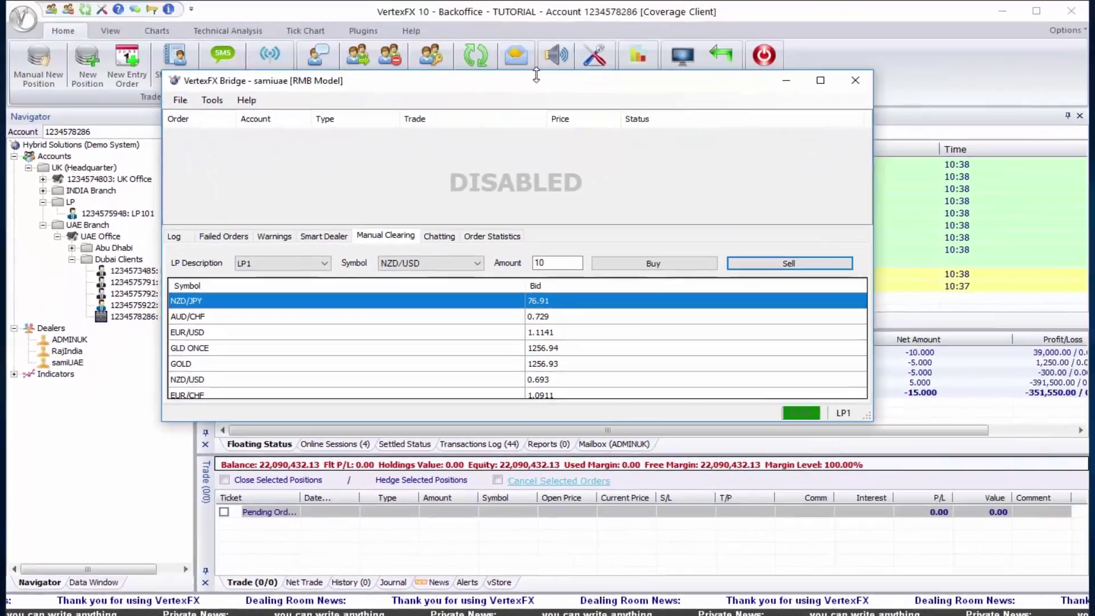
double_click(538, 72)
click(50, 25)
click(75, 40)
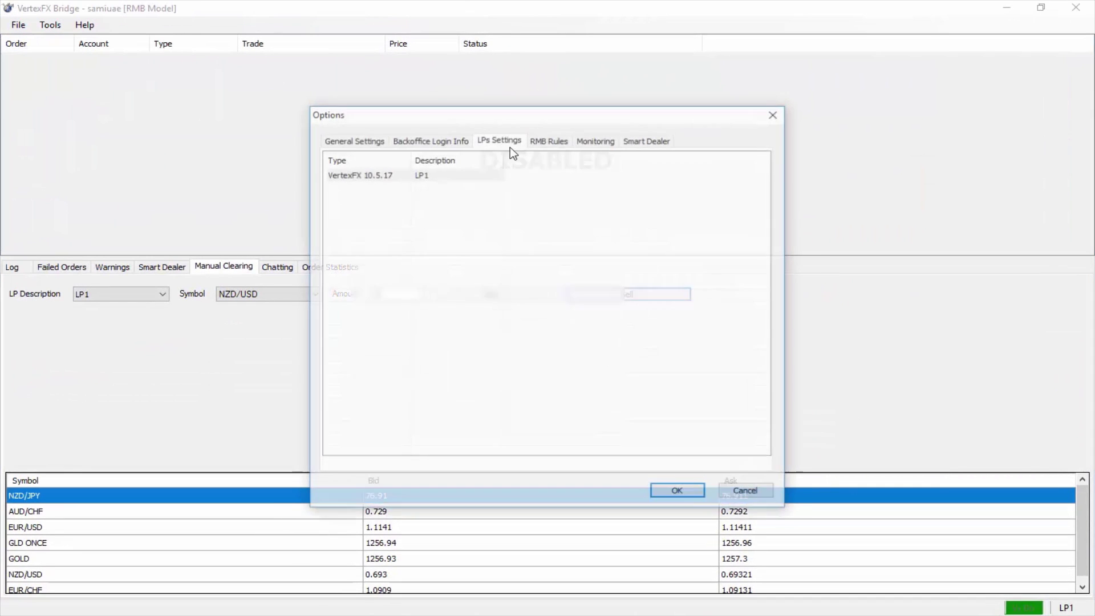
double_click(421, 176)
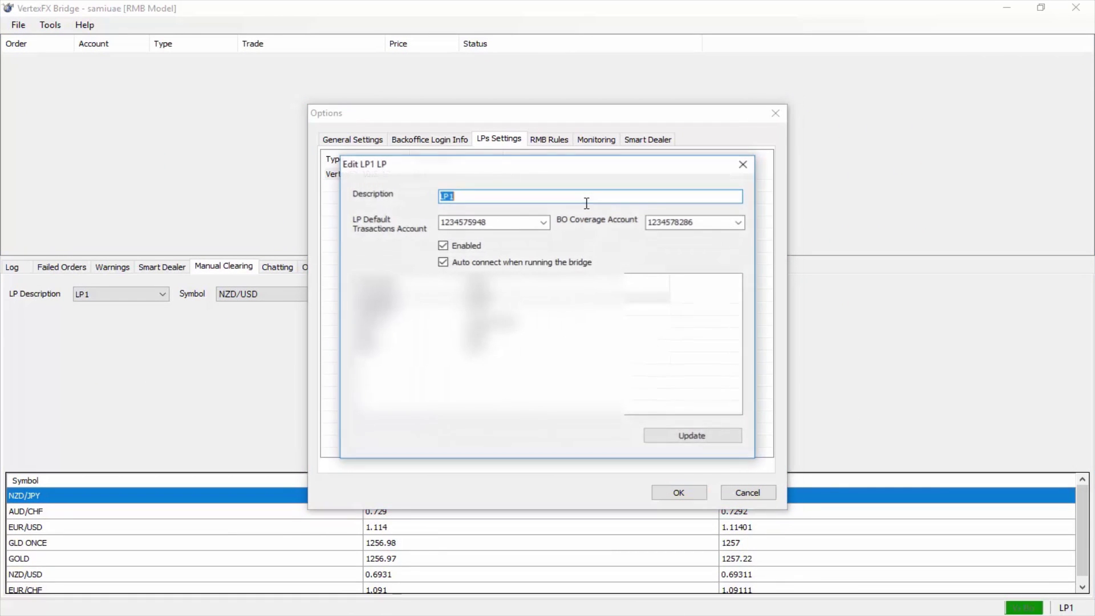
click(710, 223)
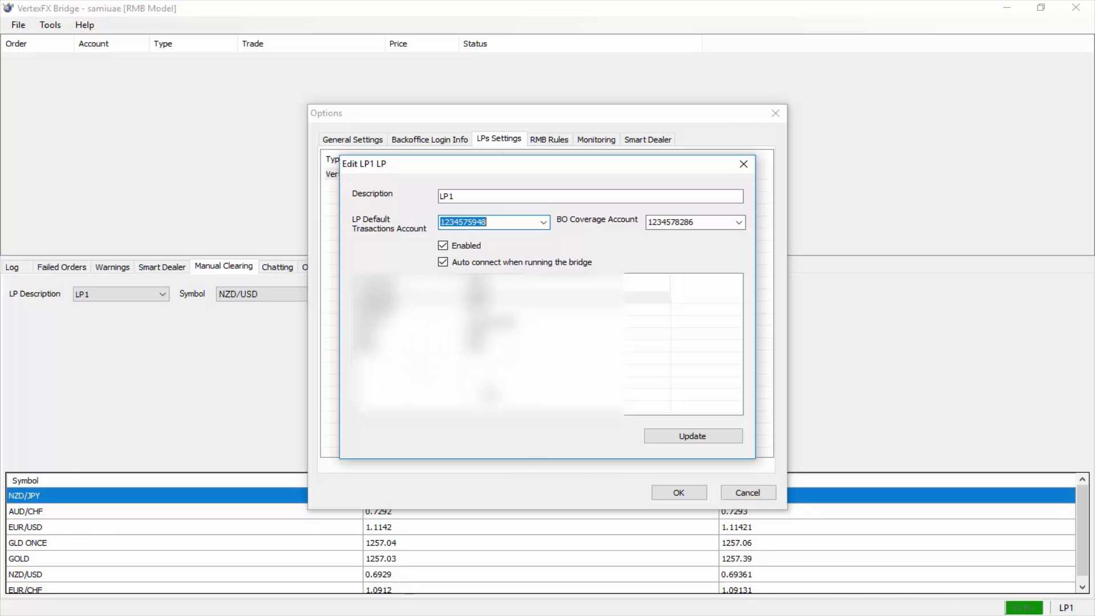
click(743, 166)
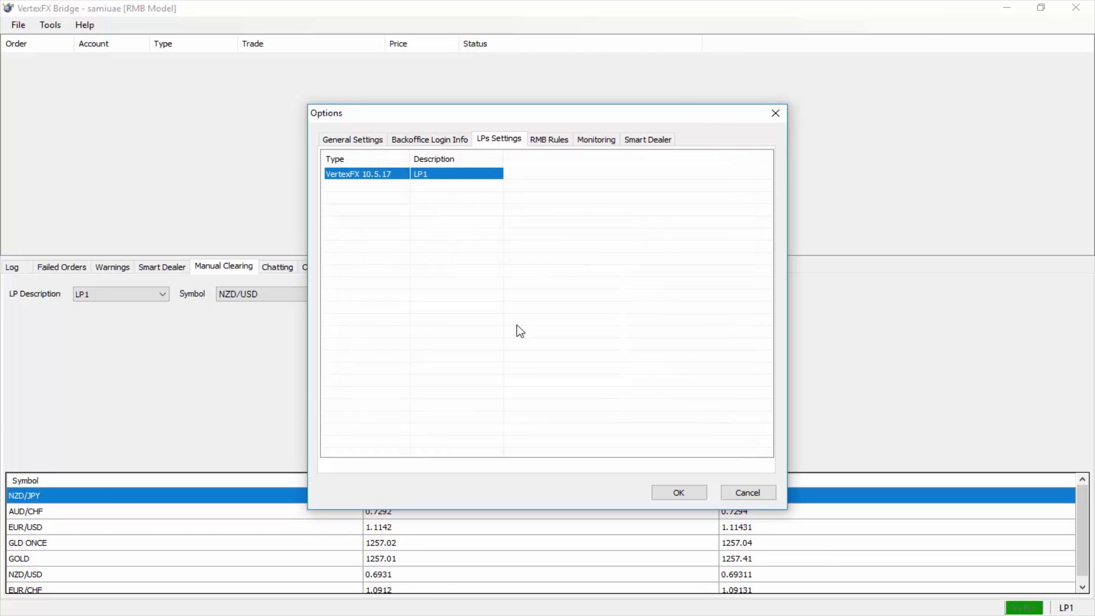
Review LP1's symbol mappings, including NZD/JPY and USD/CHF to EUR/CHF.
right_click(427, 179)
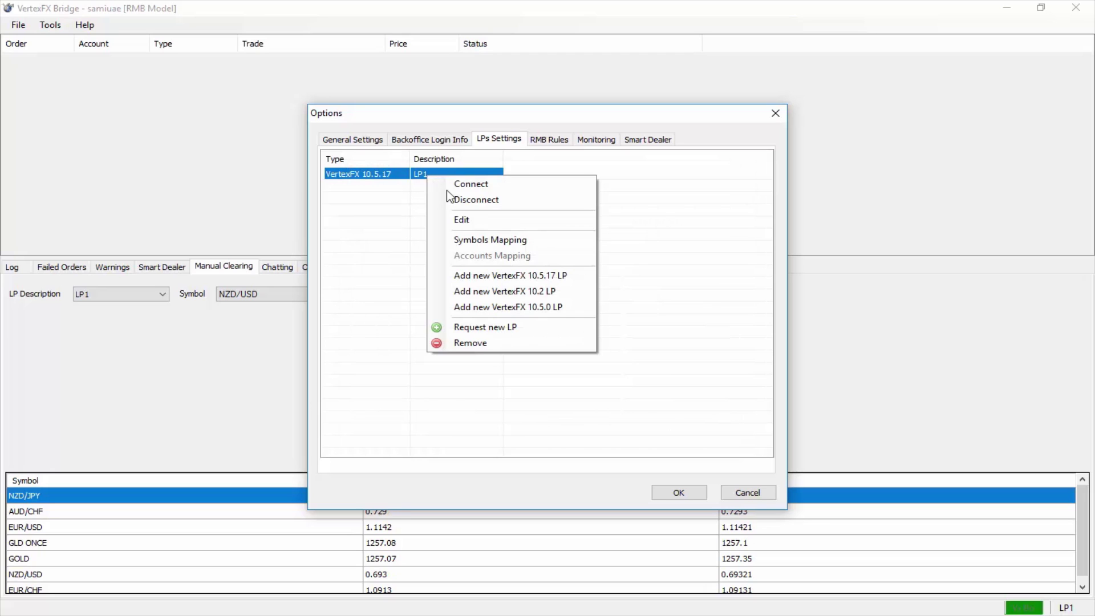
click(491, 237)
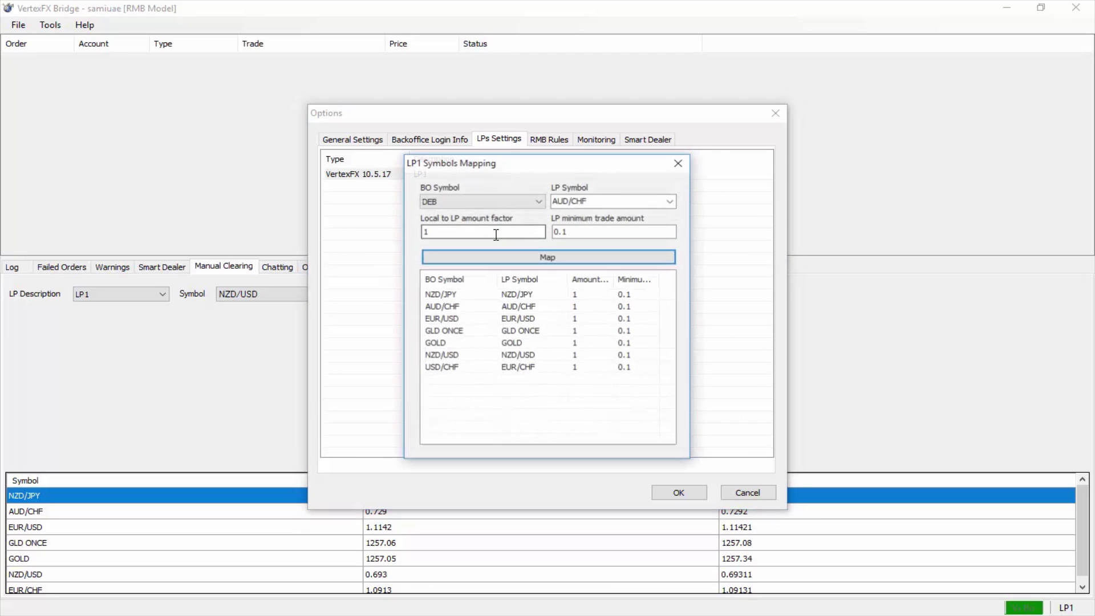
click(460, 371)
click(455, 296)
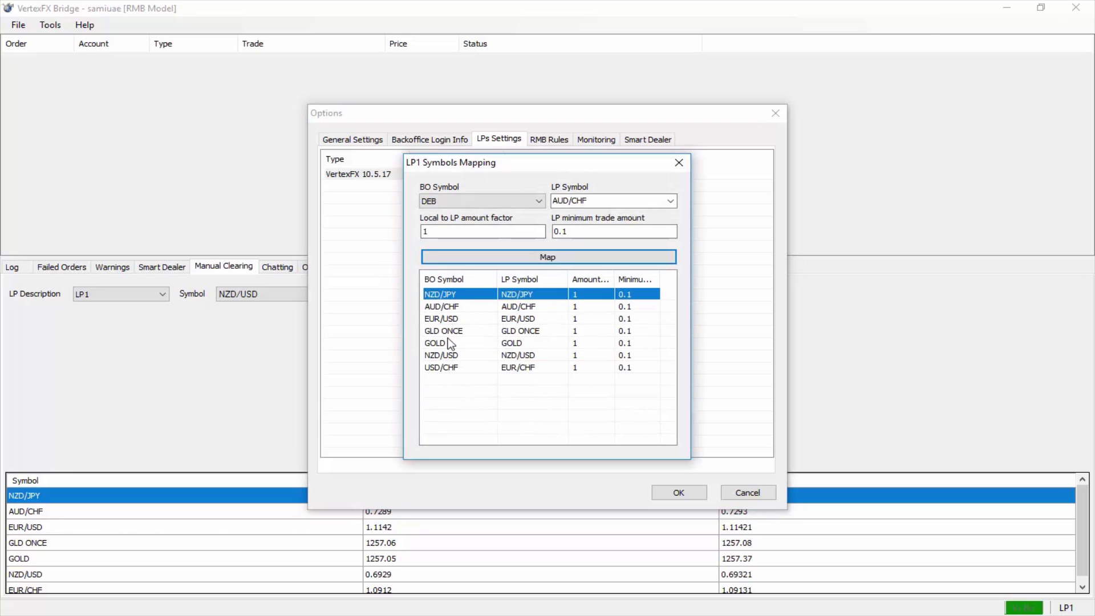
click(447, 372)
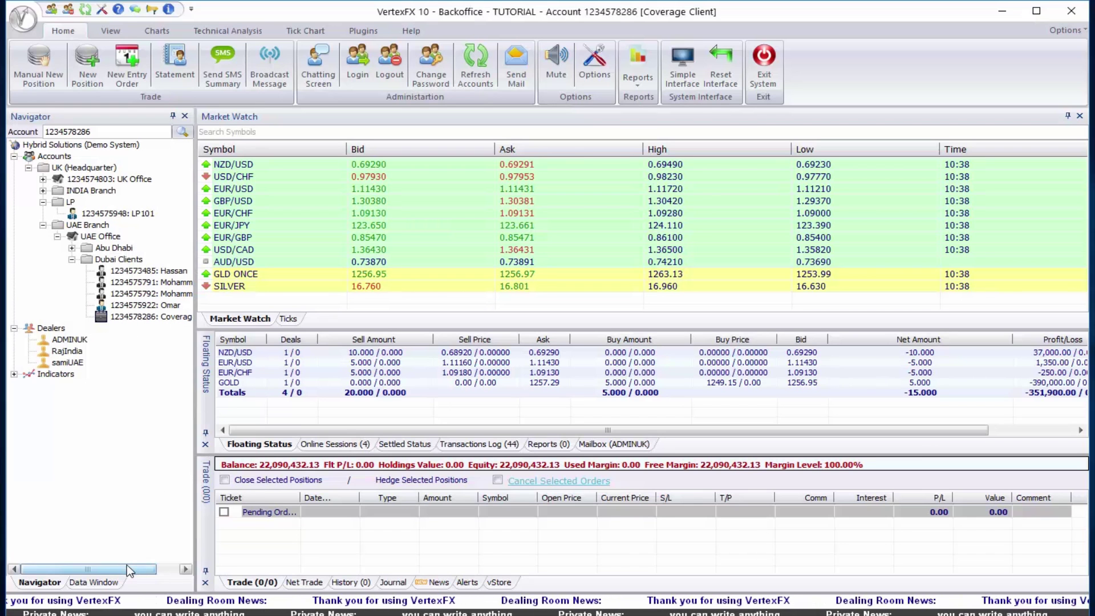
Show Dubai Clients' Backoffice Status and review its NZD/USD, EUR/USD, EUR/CHF and GOLD floating positions.
click(112, 261)
right_click(113, 261)
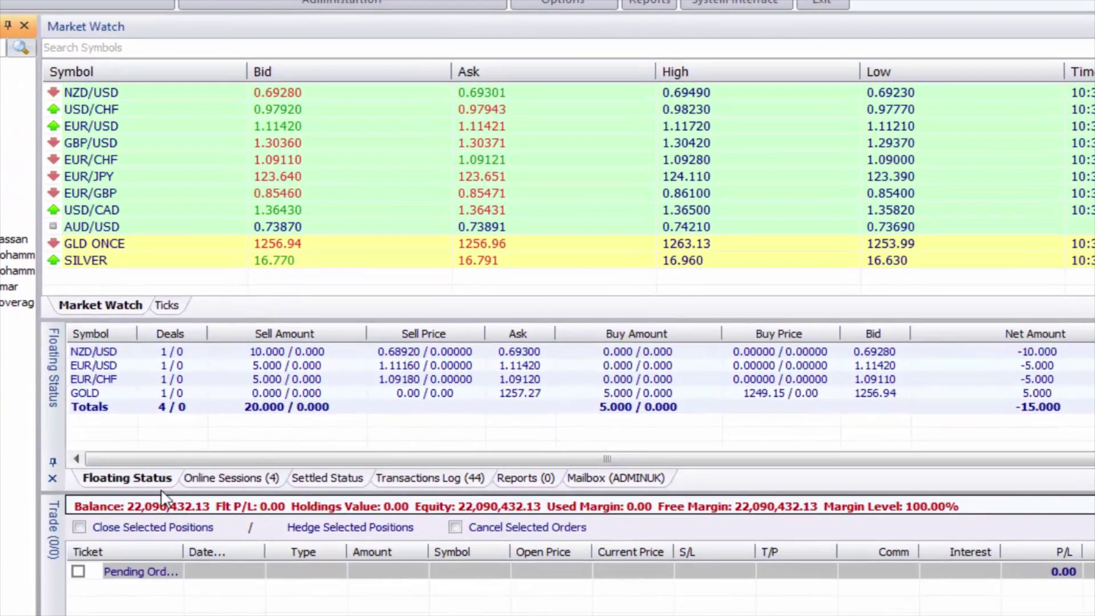
click(144, 484)
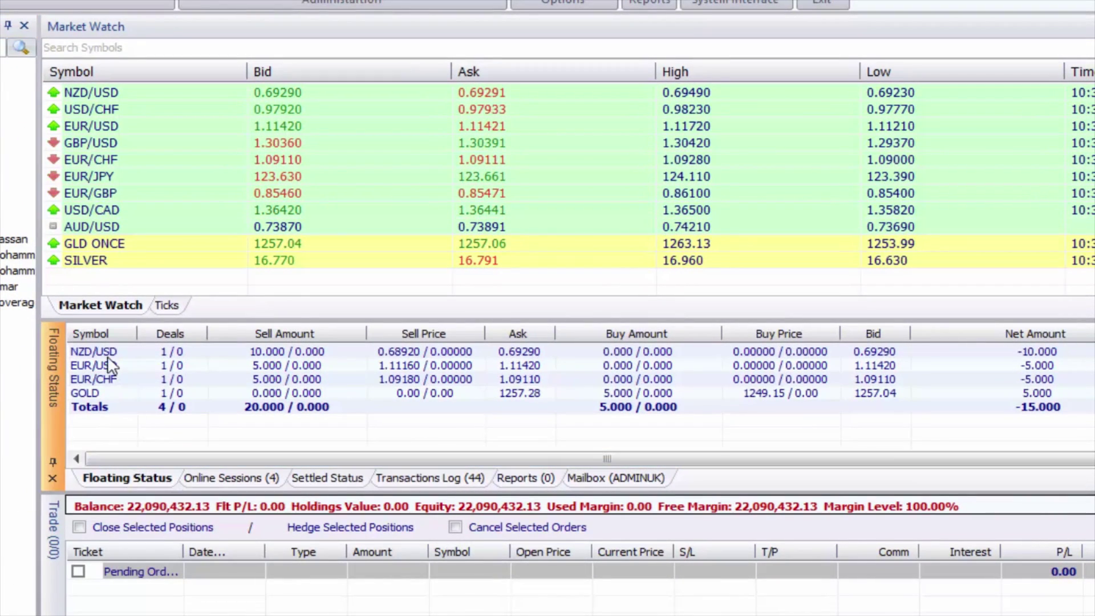
click(94, 351)
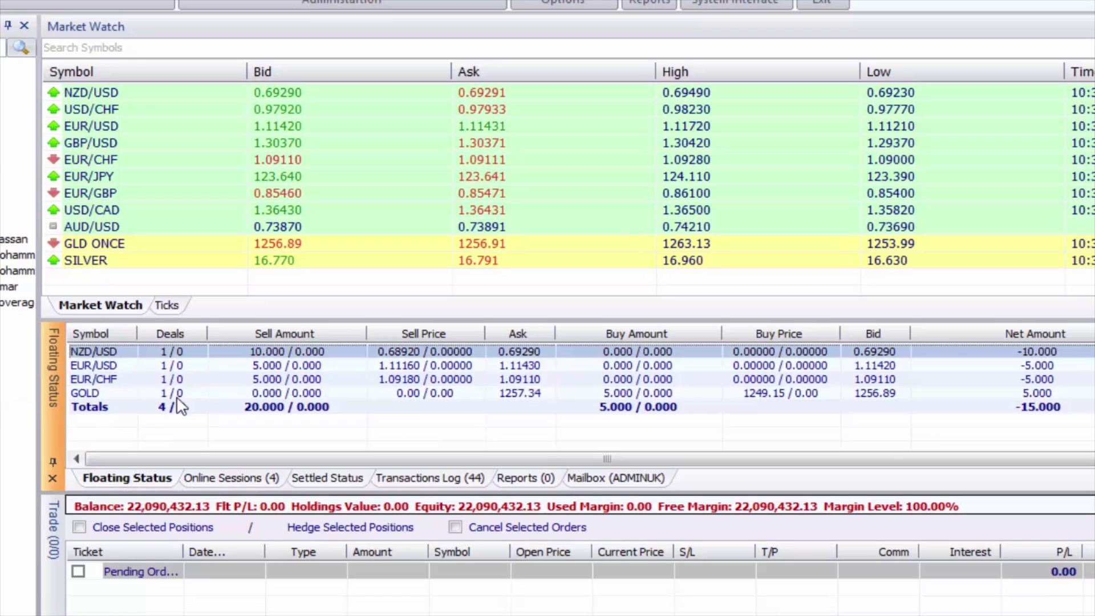
click(105, 366)
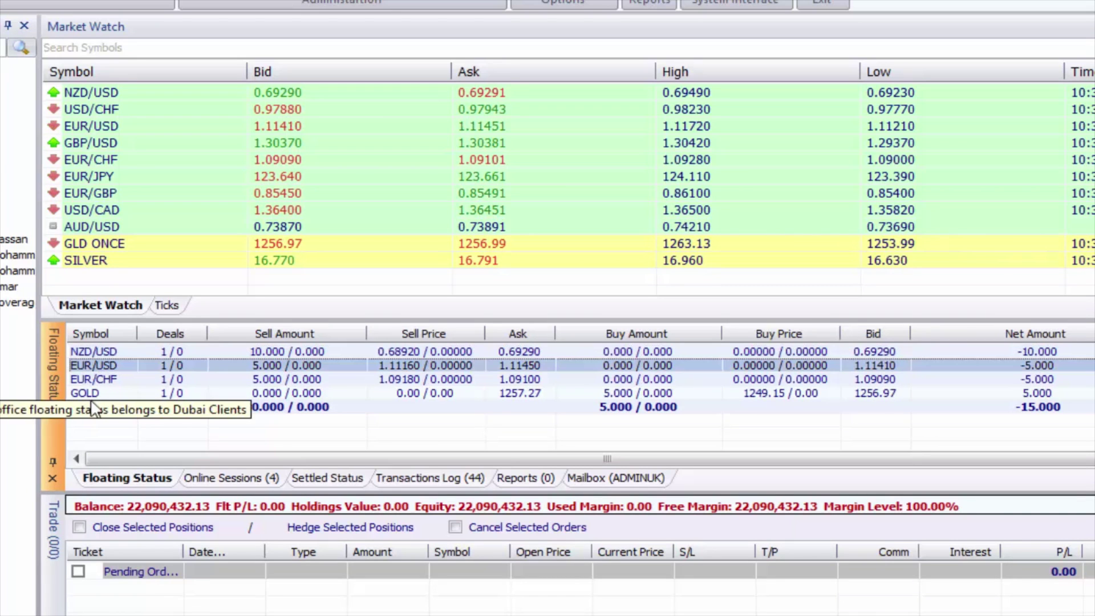
click(120, 384)
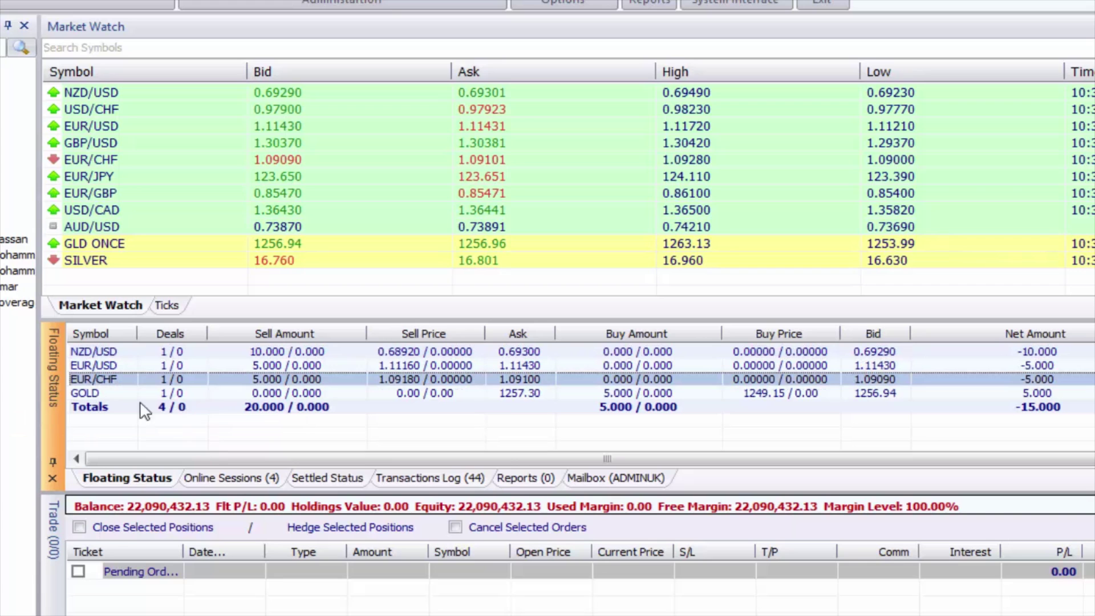
click(91, 392)
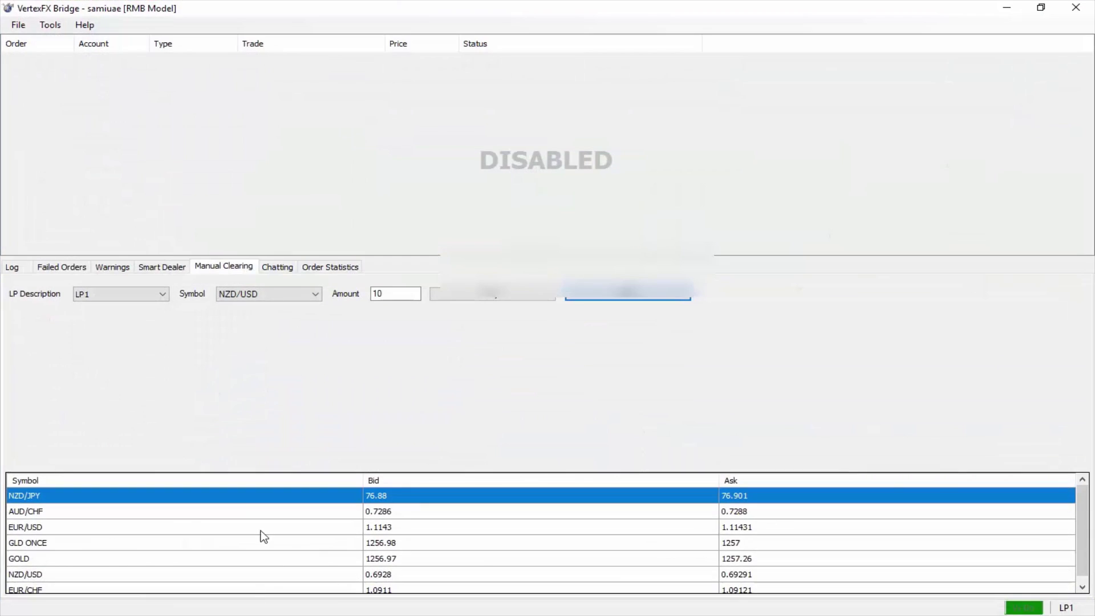
Open the Bridge's Tools menu to check the back-office login settings.
click(50, 25)
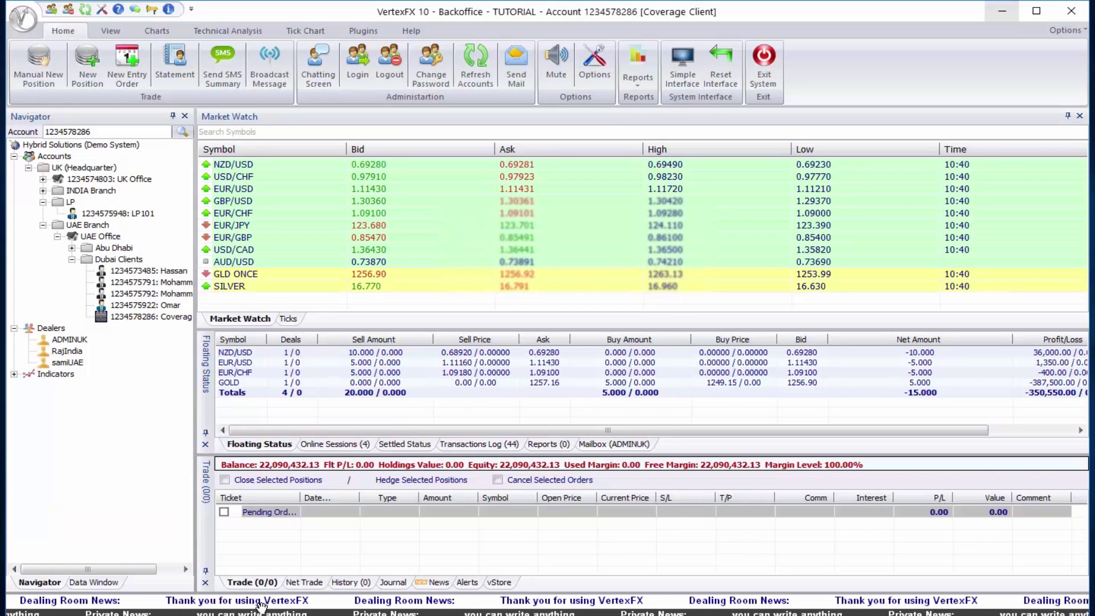
Put Backoffice on the left half and the Bridge on the right, then select the NZD/USD floating position.
key(super+Left)
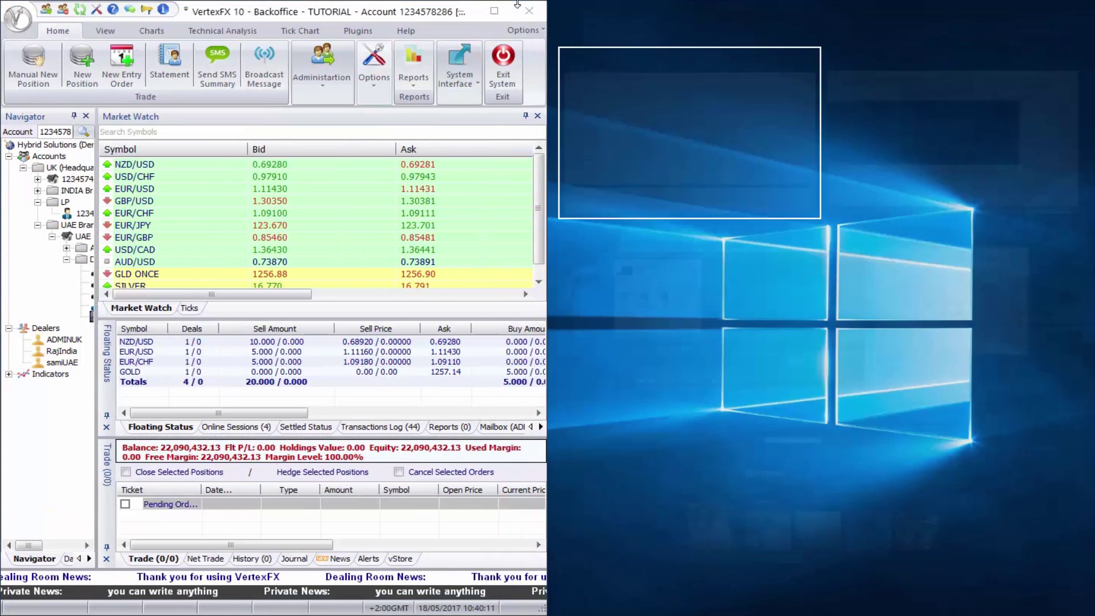
click(789, 278)
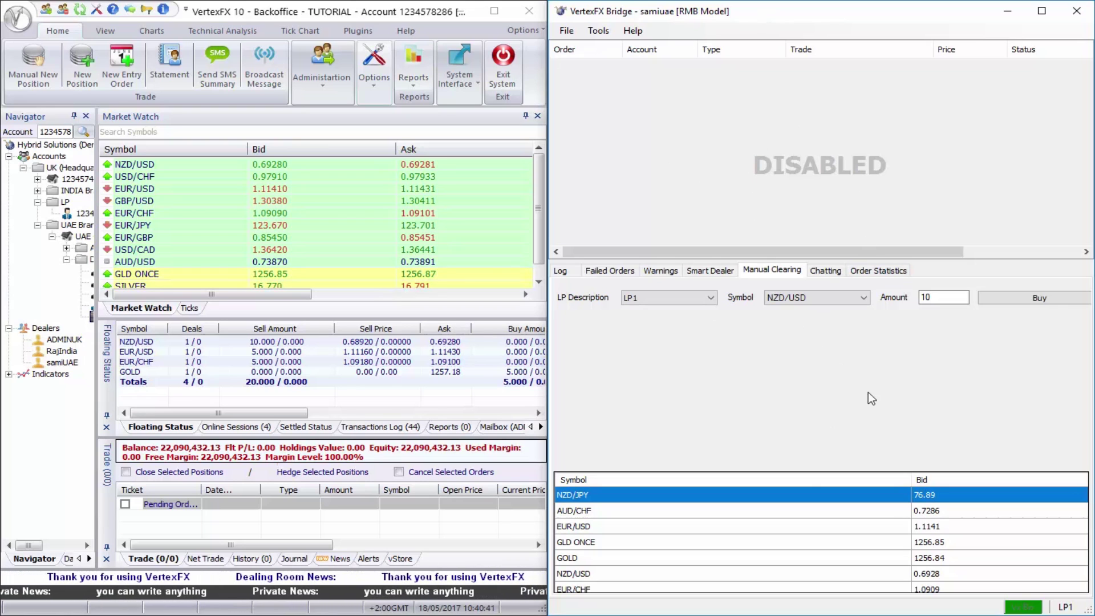
click(126, 346)
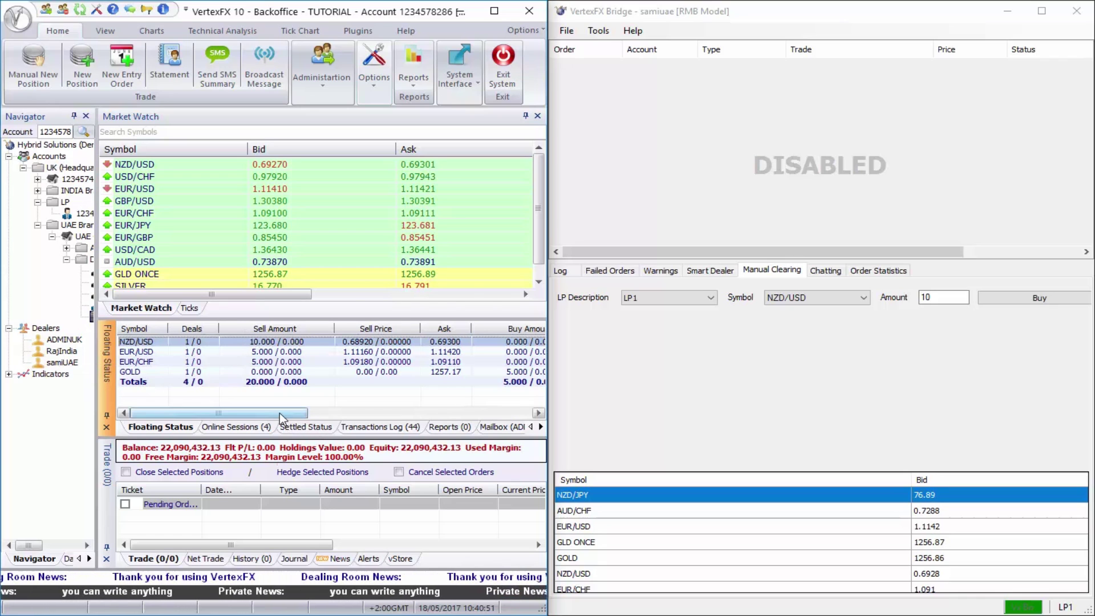
drag(282, 414, 549, 419)
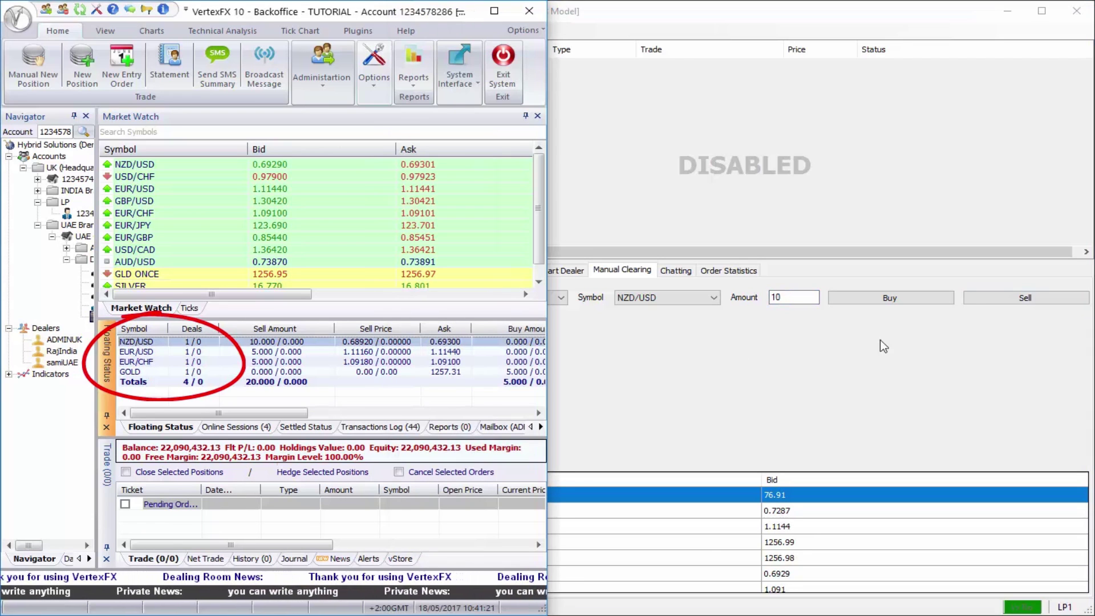
Sell 10 NZD/USD via manual clearing and confirm the trade on Coverage Client.
click(1015, 301)
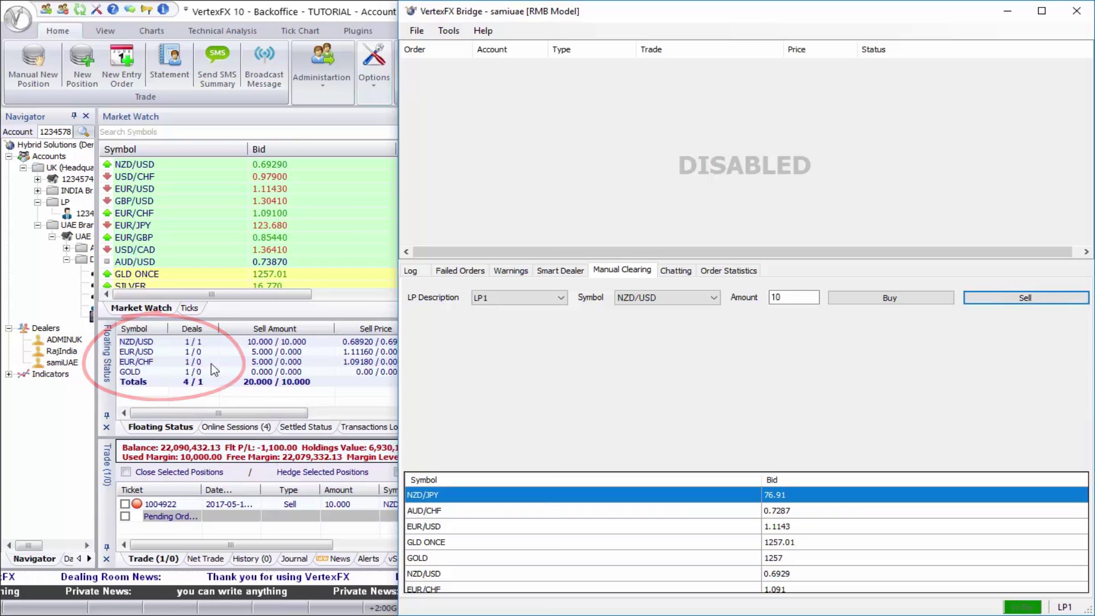
click(205, 342)
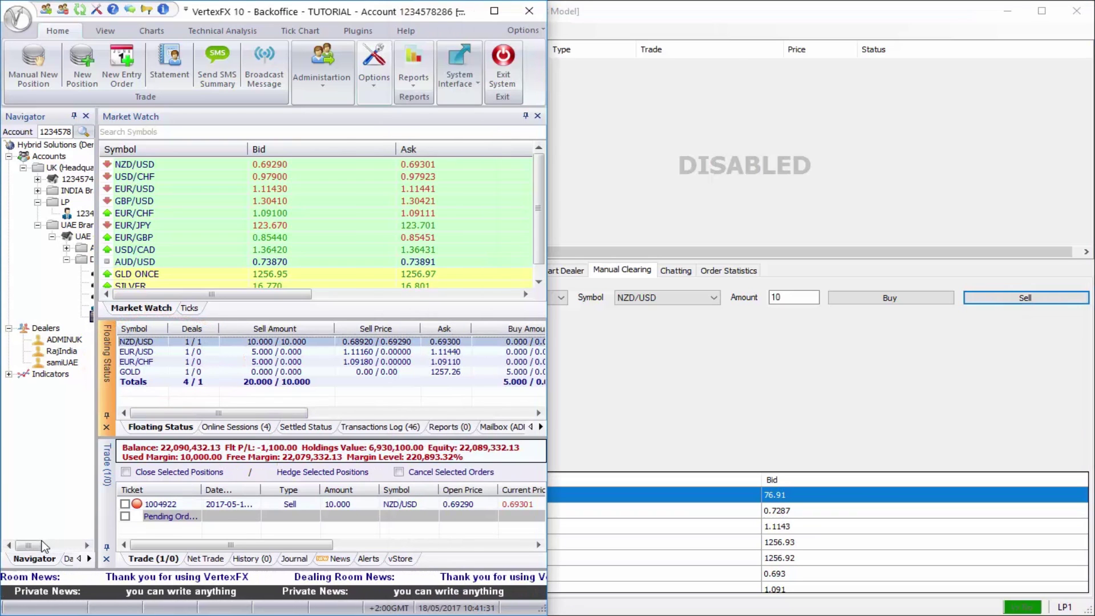
drag(28, 545, 67, 545)
click(54, 317)
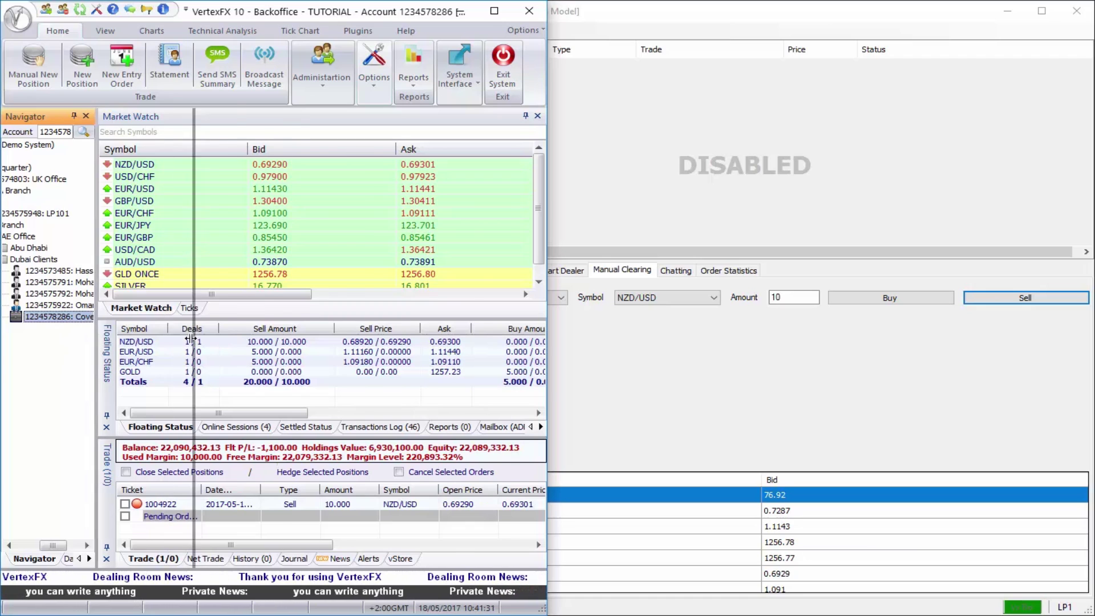
drag(95, 340, 192, 343)
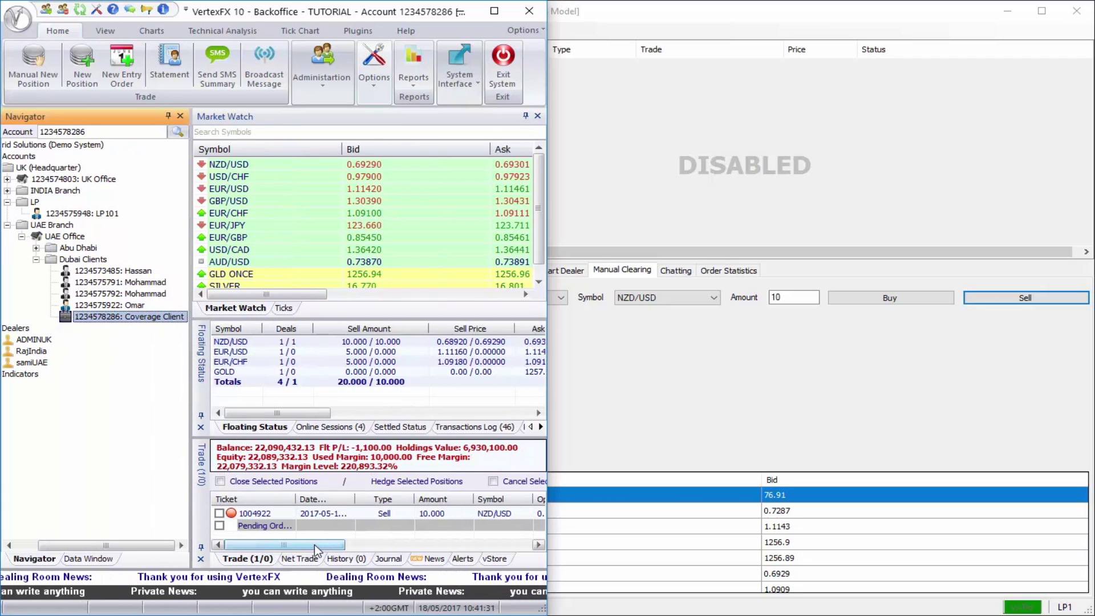
drag(313, 545, 324, 545)
click(395, 514)
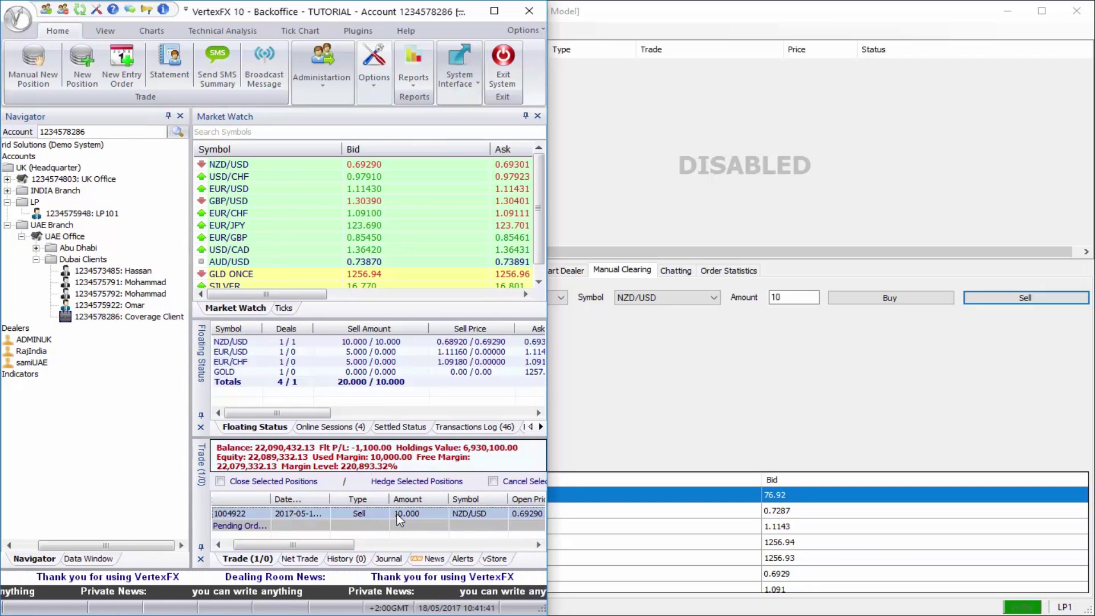
mouse_move(314, 544)
mouse_down()
mouse_move(344, 549)
mouse_move(313, 549)
mouse_up()
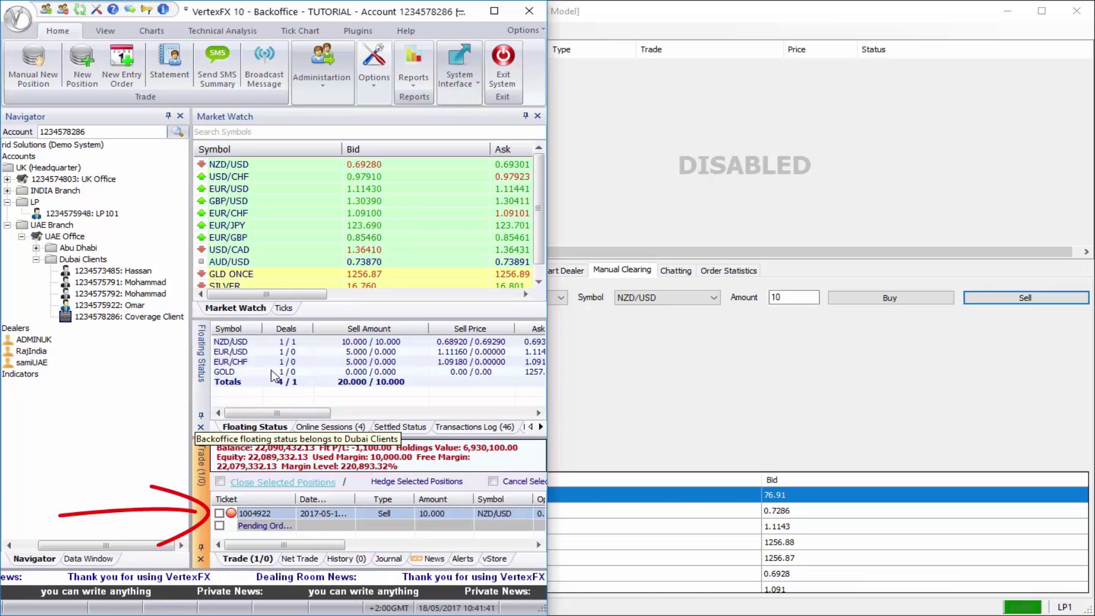
click(251, 373)
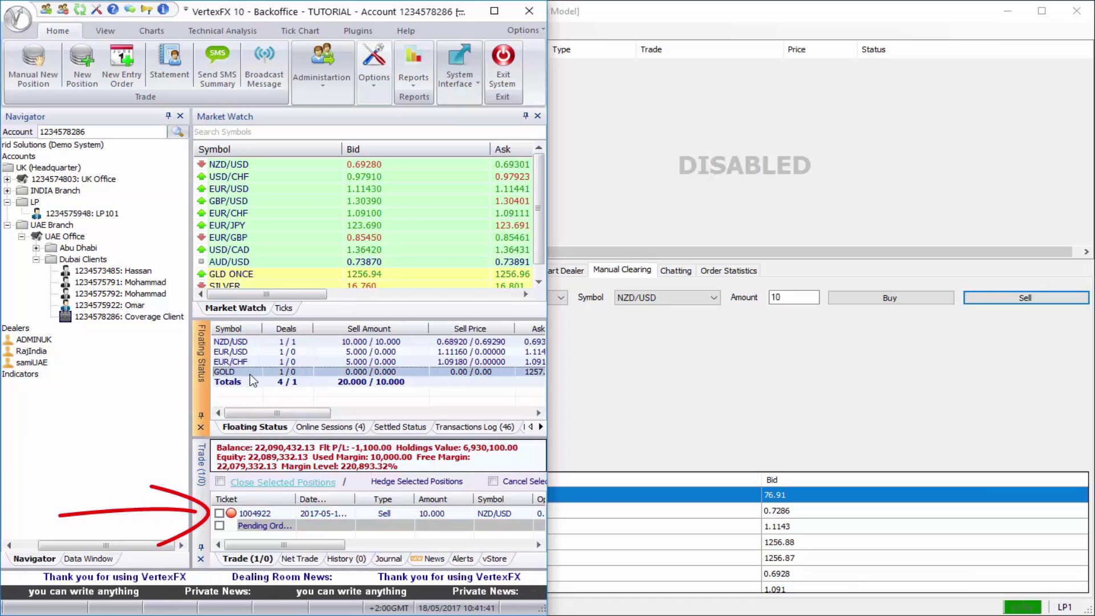
Buy 5 GOLD from LP1 in the Bridge's Manual Clearing tab.
click(743, 404)
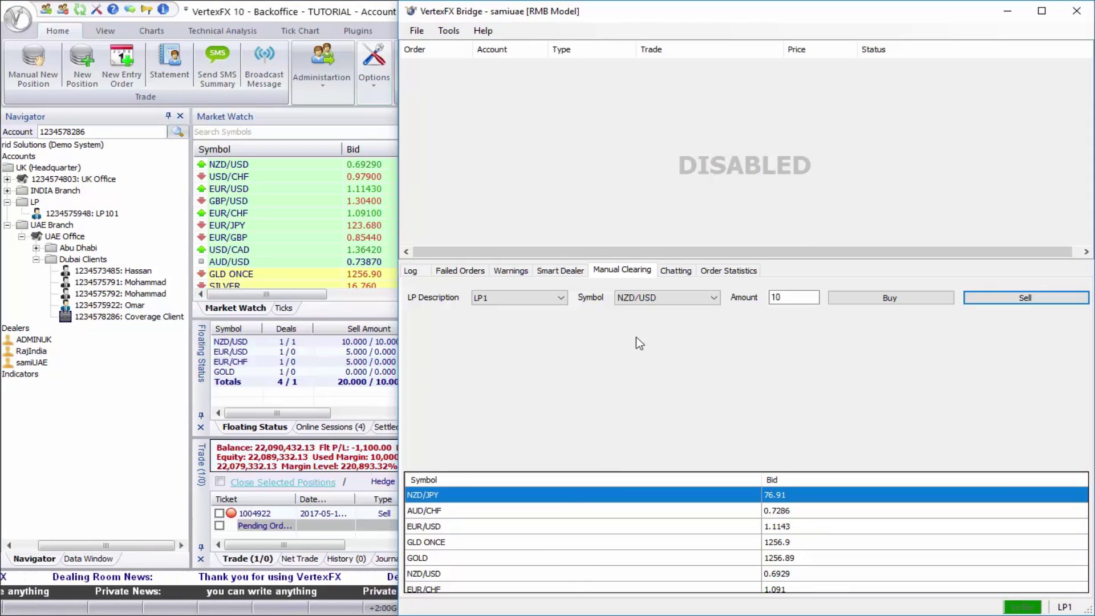
click(631, 299)
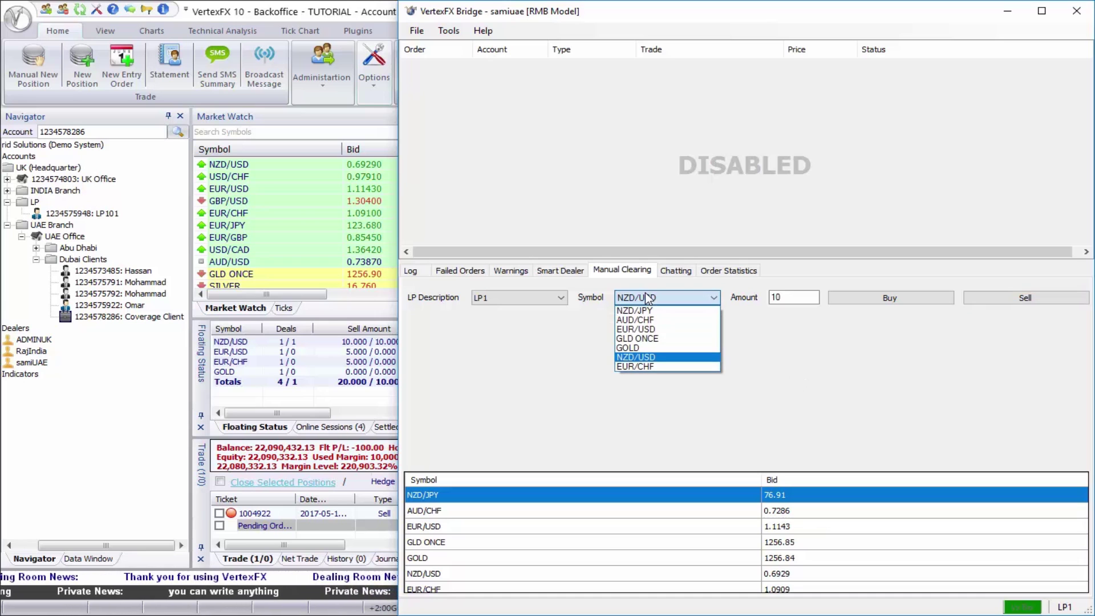
click(648, 348)
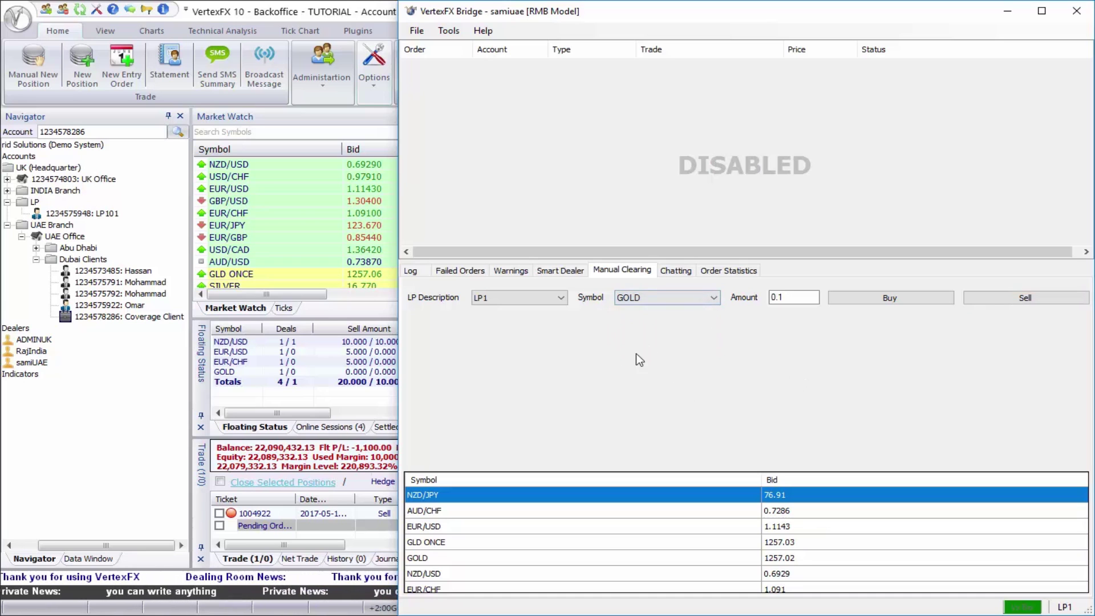
click(651, 300)
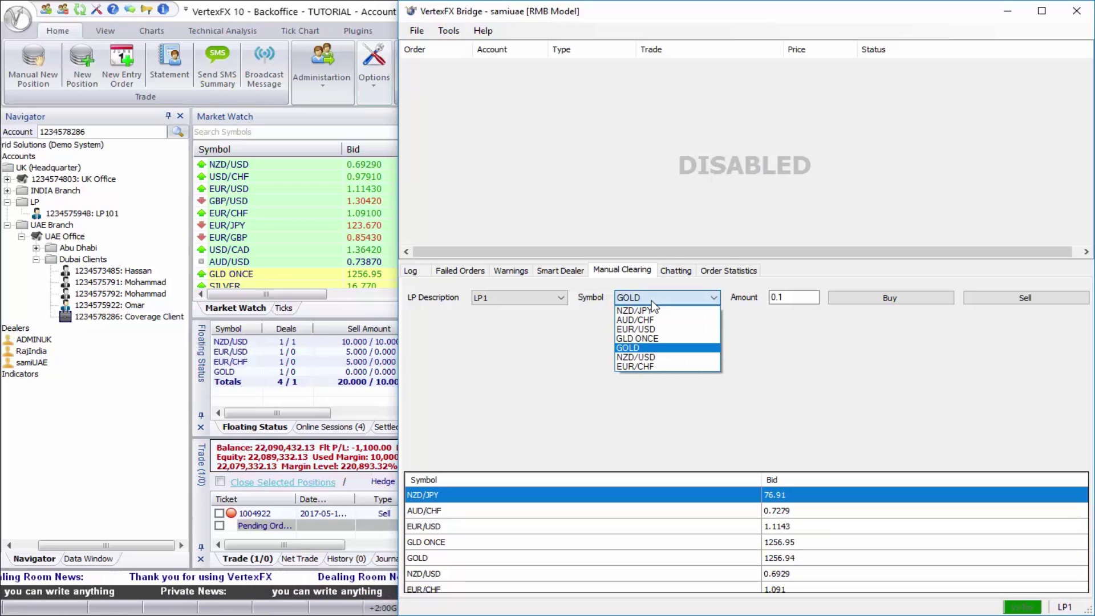
click(633, 348)
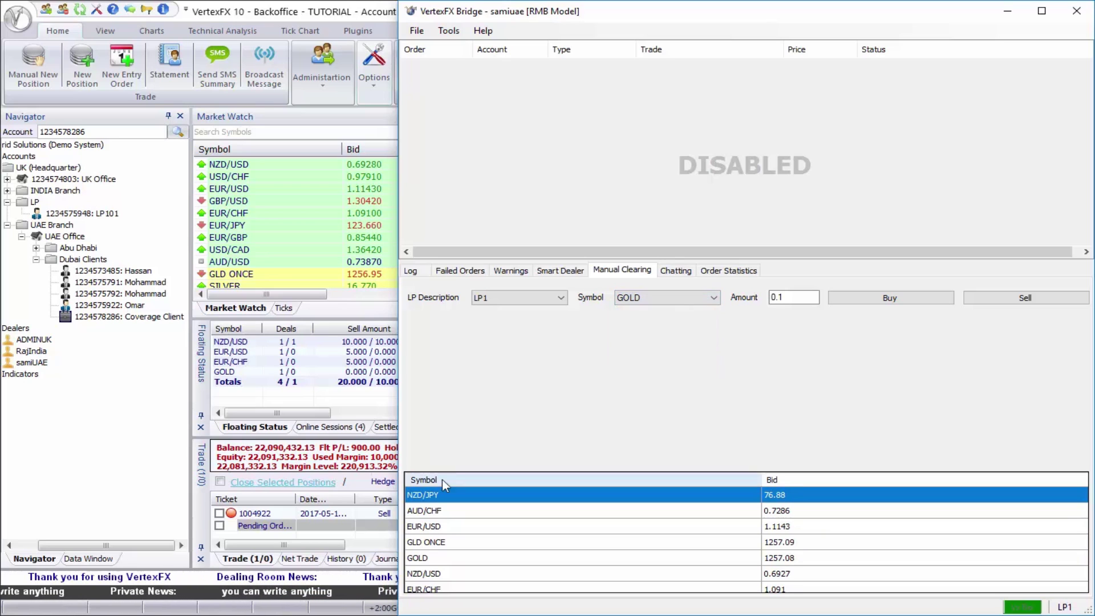
drag(307, 414, 355, 412)
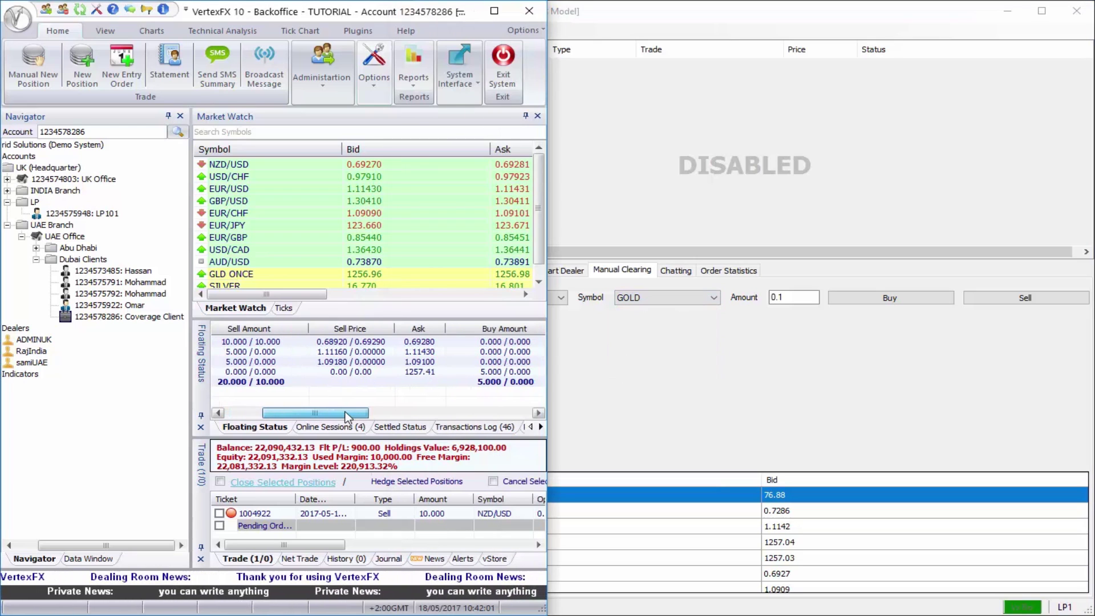
click(475, 374)
mouse_move(329, 408)
mouse_down()
mouse_move(460, 412)
mouse_move(364, 409)
mouse_up()
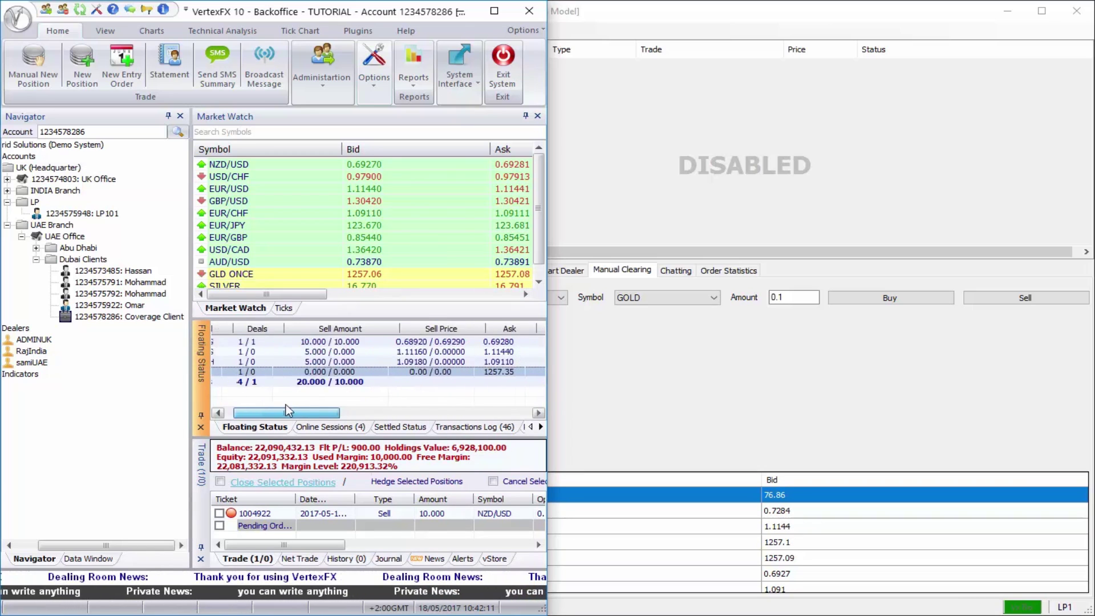
drag(363, 409, 253, 409)
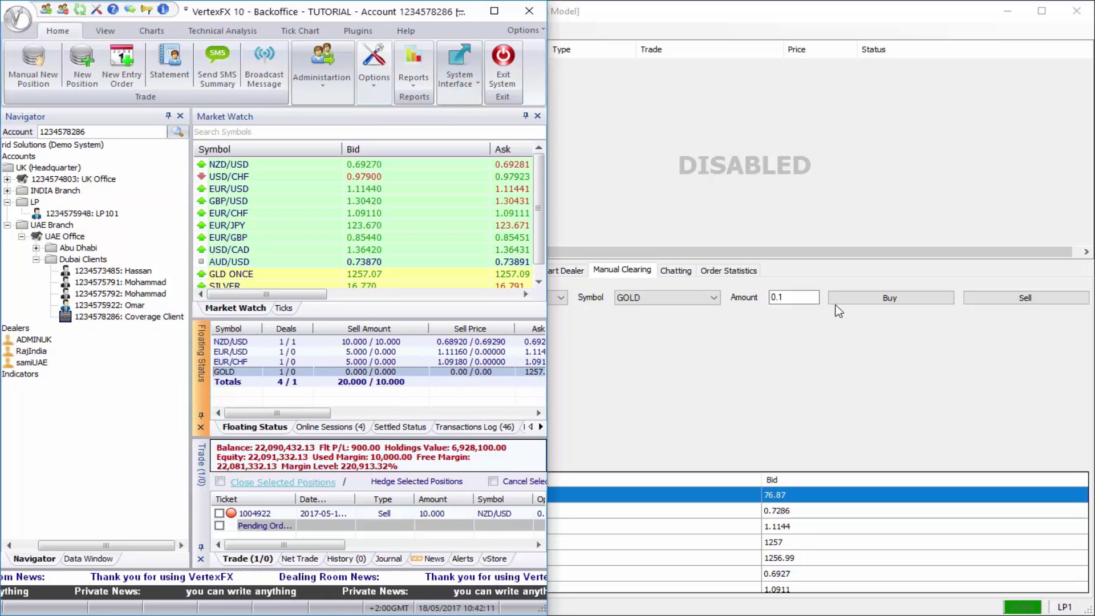
click(810, 296)
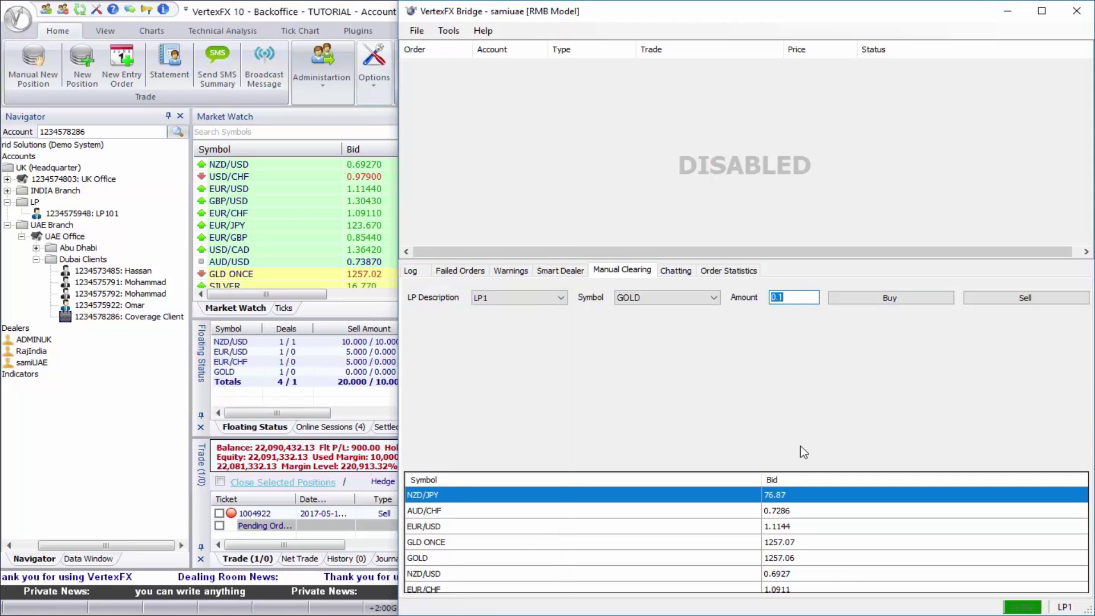
text(5)
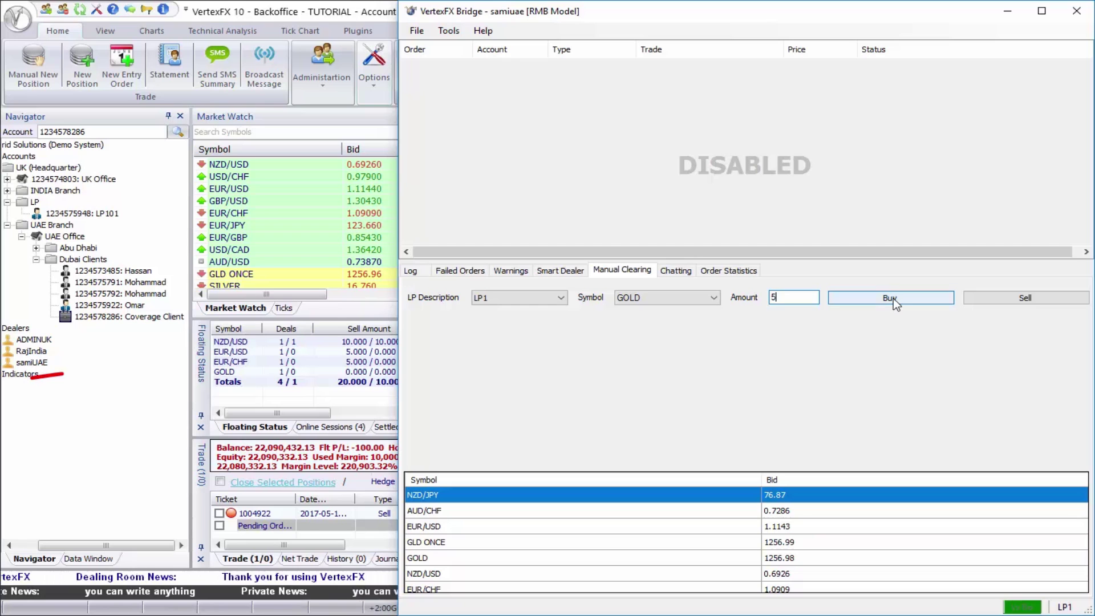
click(893, 299)
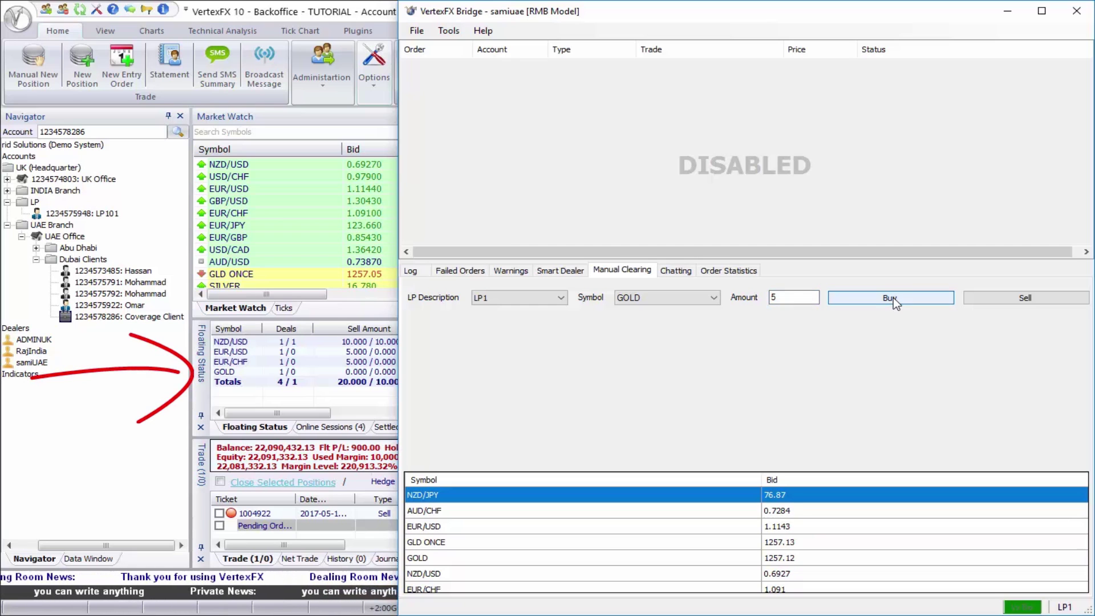
Check Coverage Client's GOLD buy trade, then show the LP101 account's trade list.
click(290, 390)
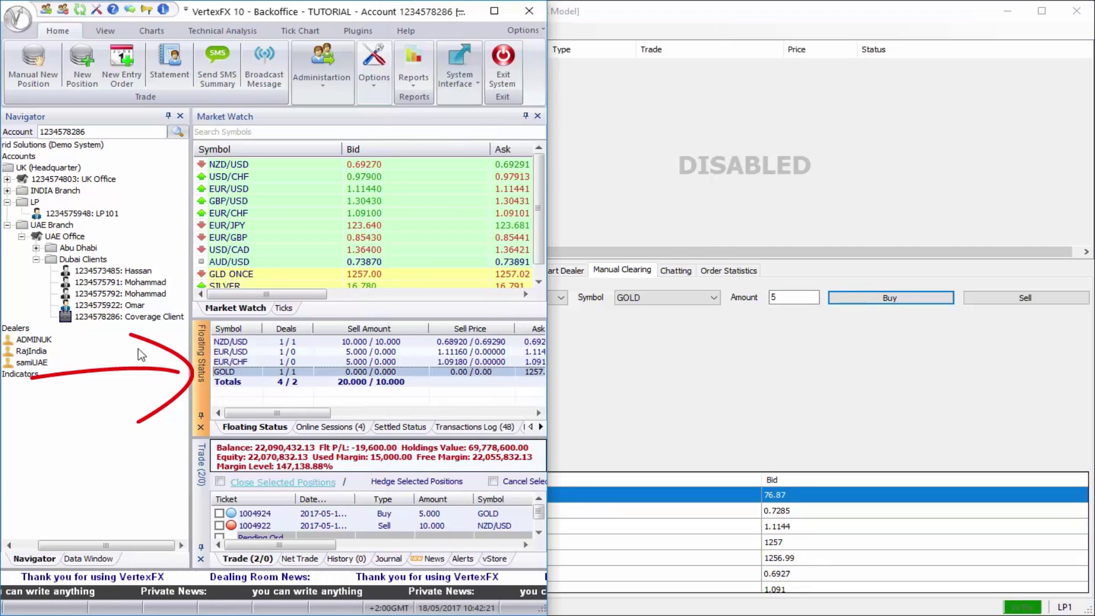
click(149, 317)
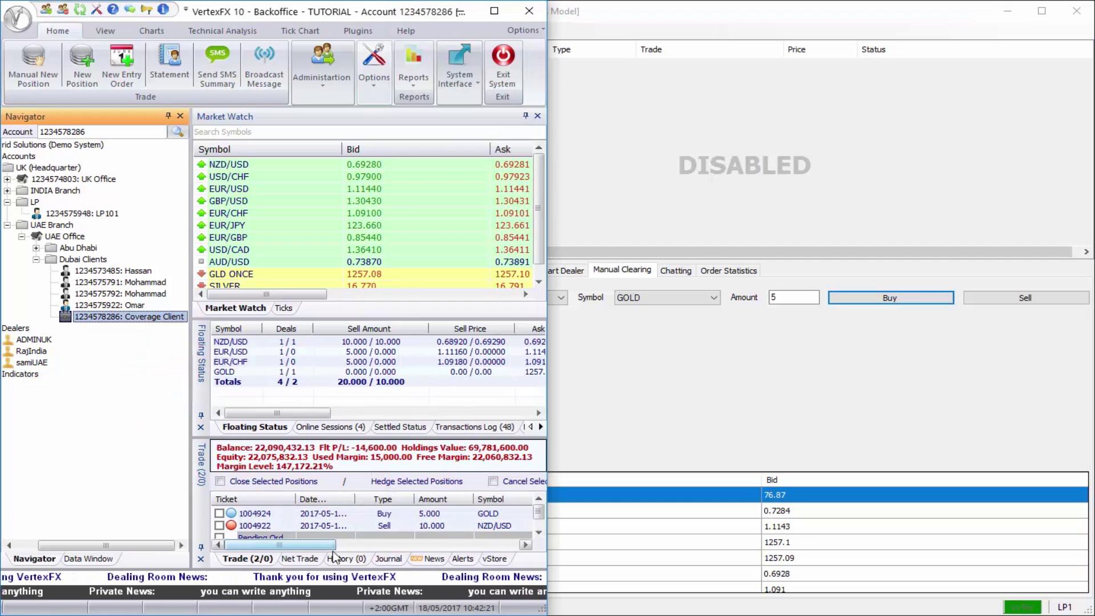
click(487, 516)
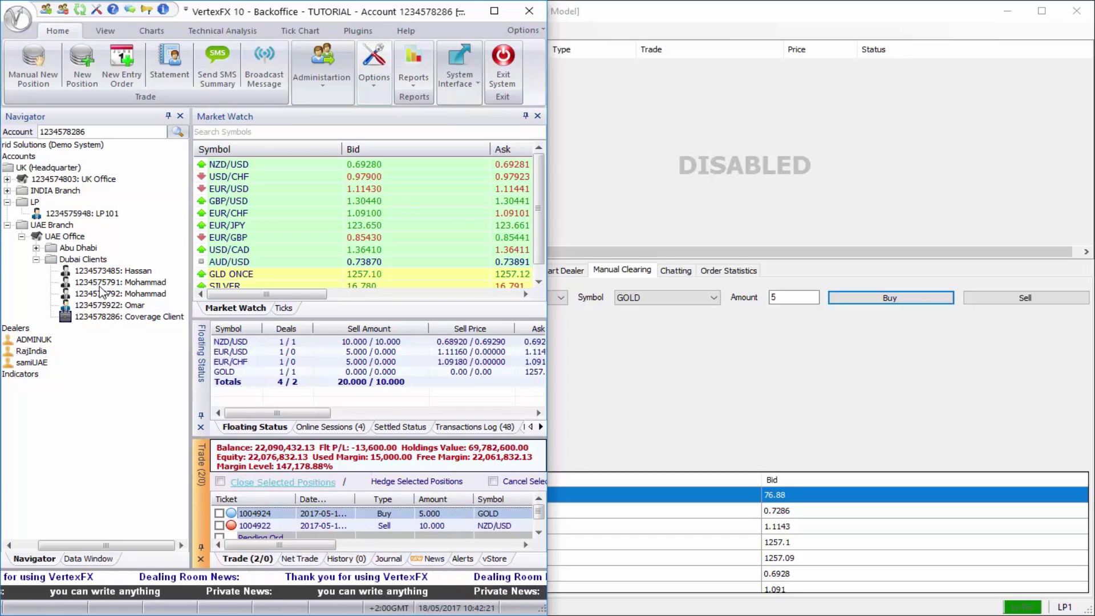
click(85, 213)
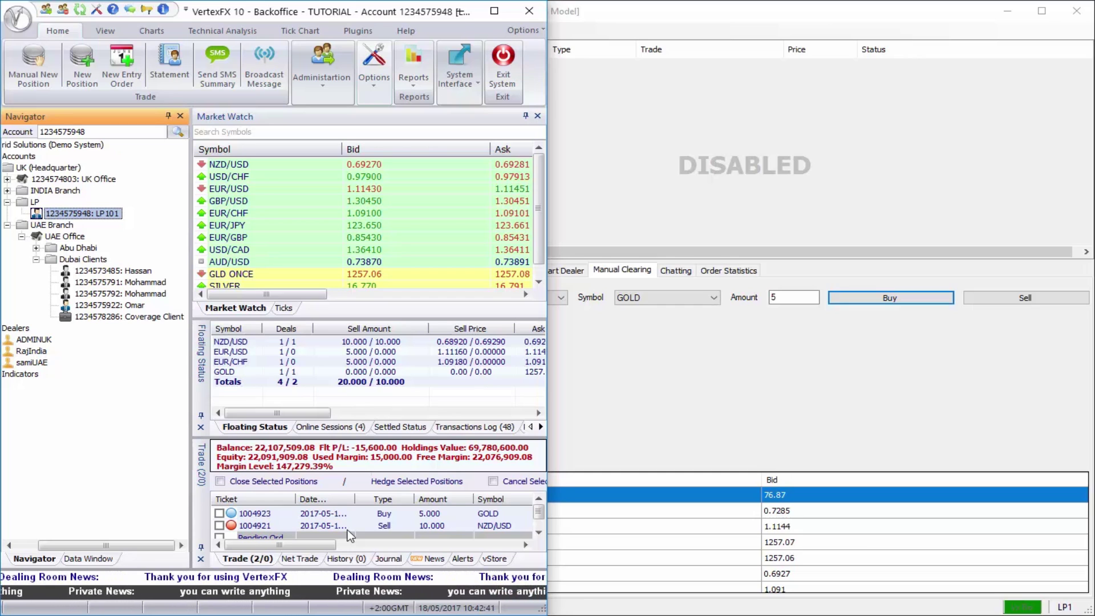
click(348, 535)
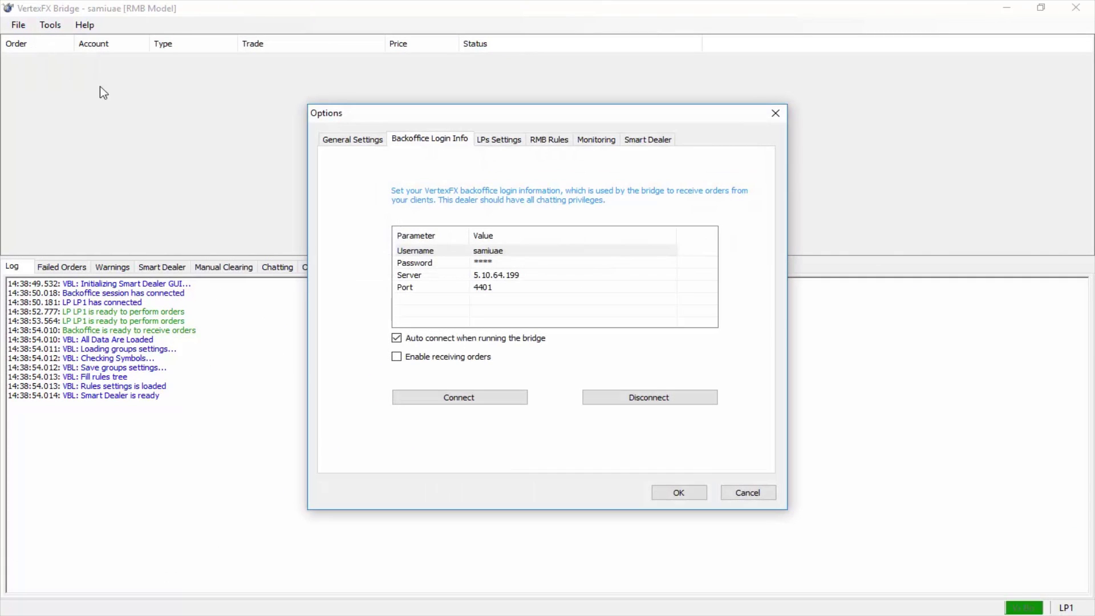
Turn on Enable receiving orders and reconnect the Bridge to the back office.
click(397, 357)
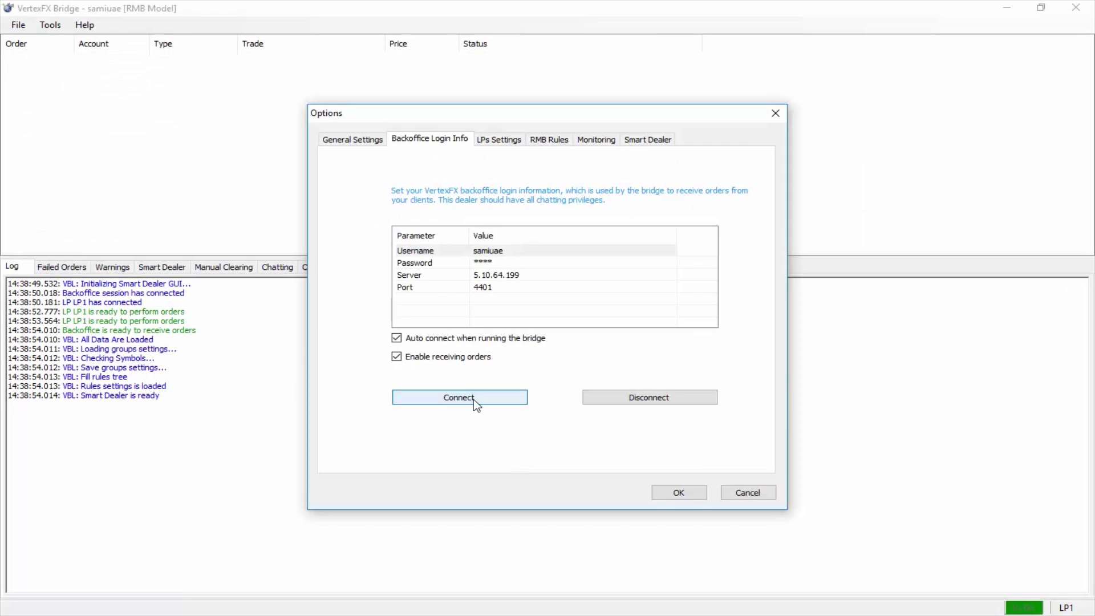
click(473, 400)
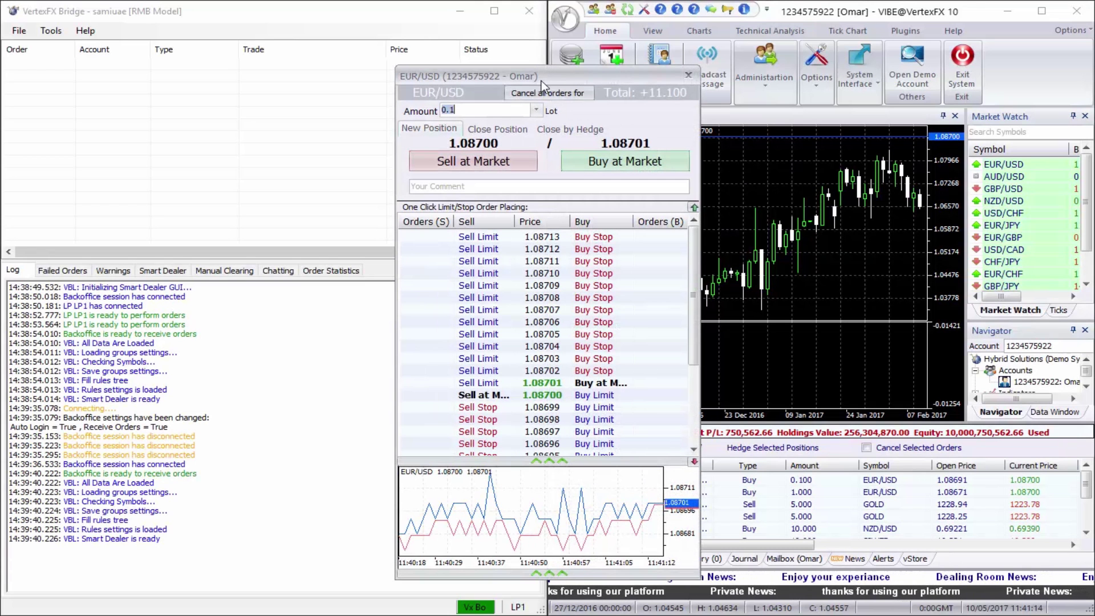
text(1)
Buy 1 lot of EUR/USD at market, then sell 1 lot at market.
click(615, 159)
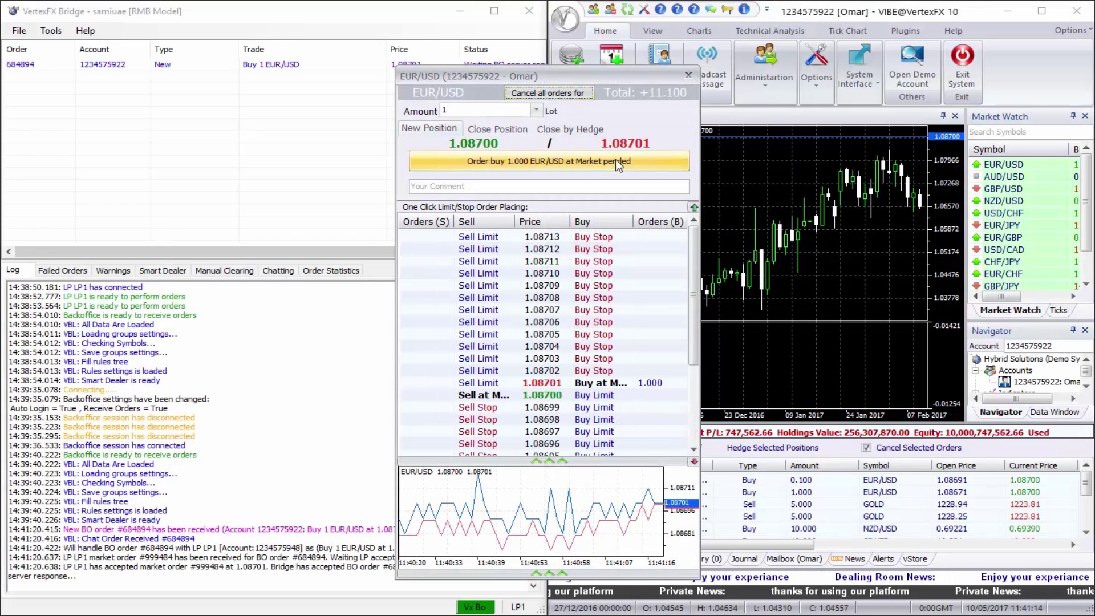
drag(674, 77, 875, 76)
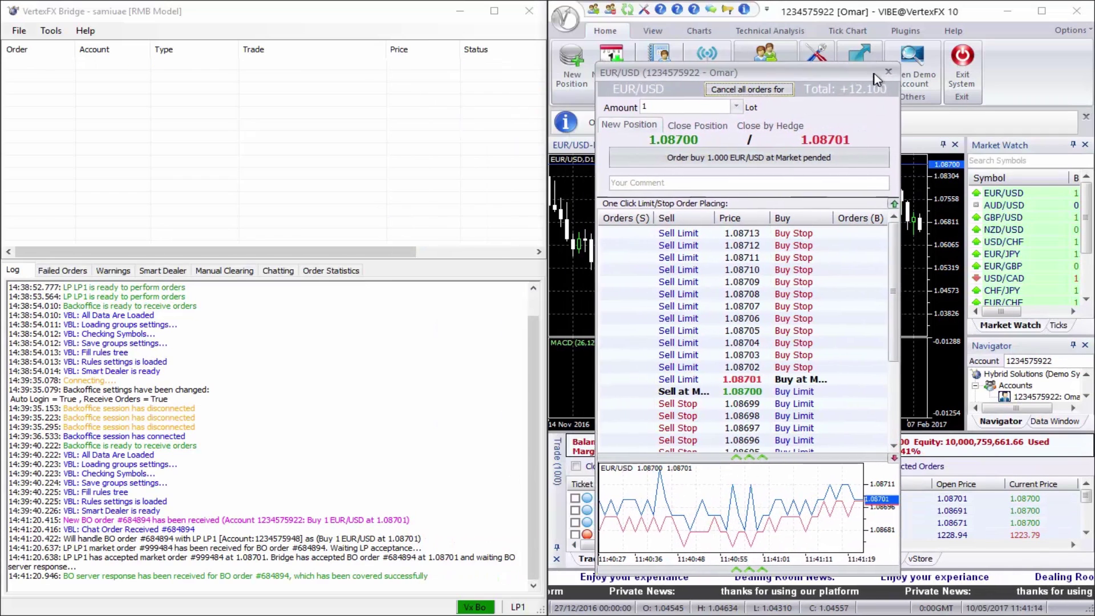
click(663, 158)
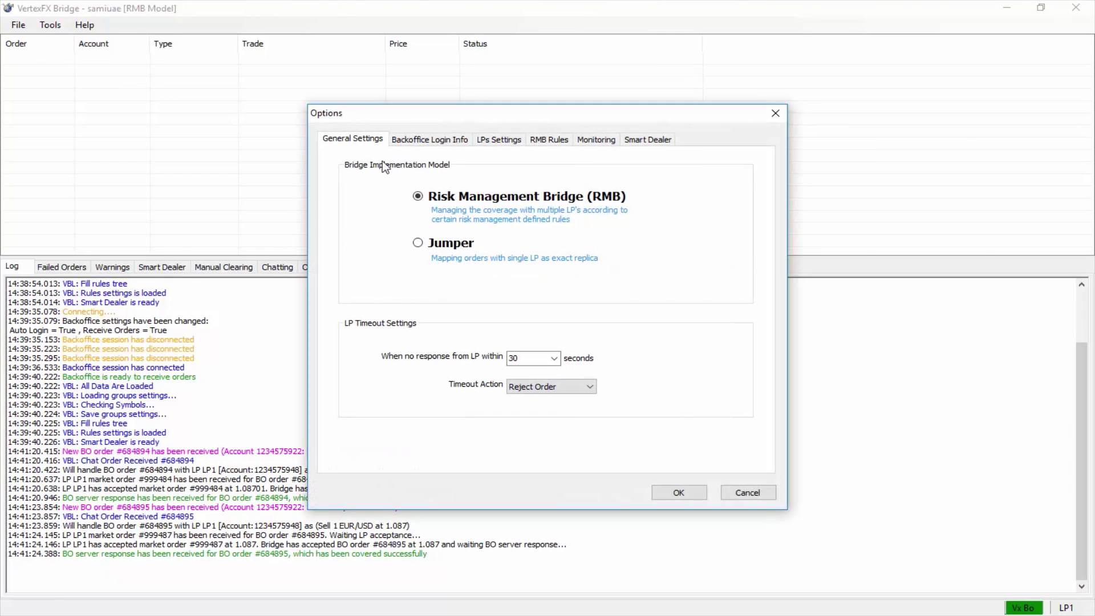
Review the backoffice login settings in Options, then show the manual clearing controls.
click(422, 141)
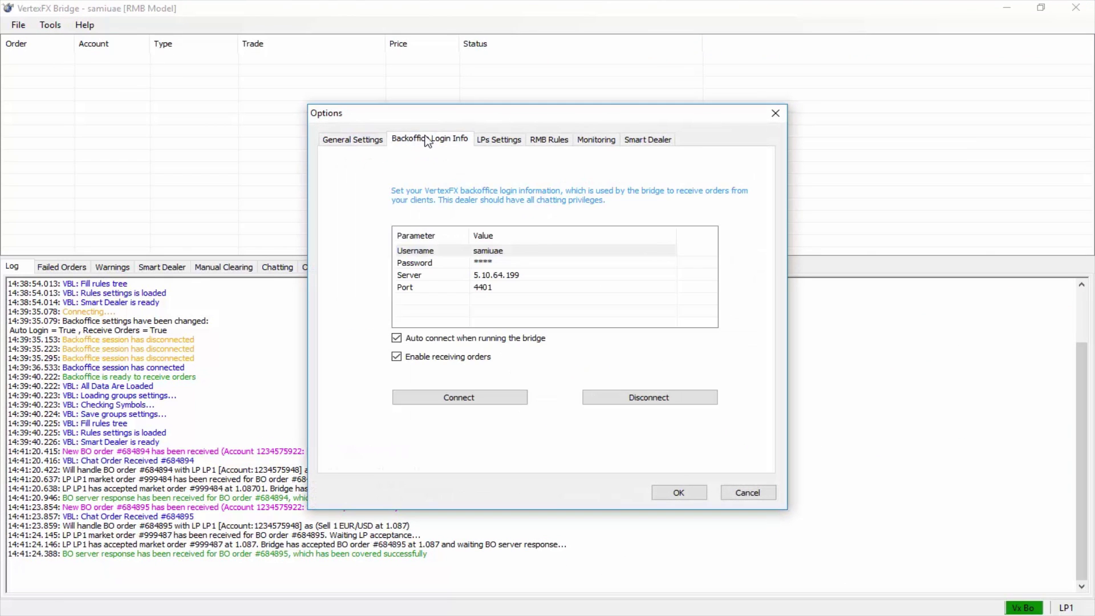
click(487, 401)
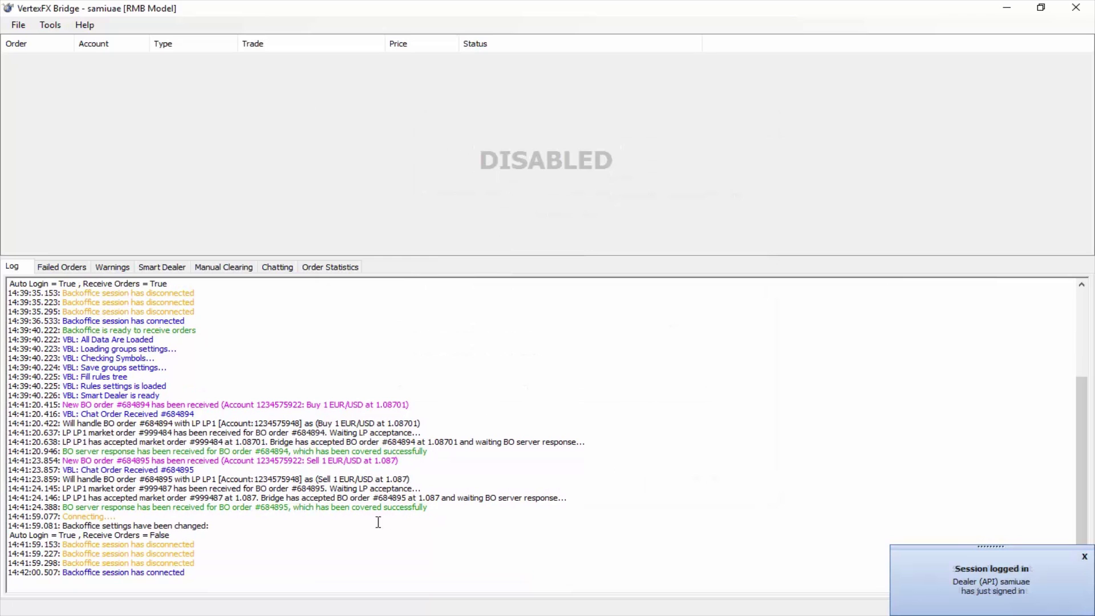
click(219, 268)
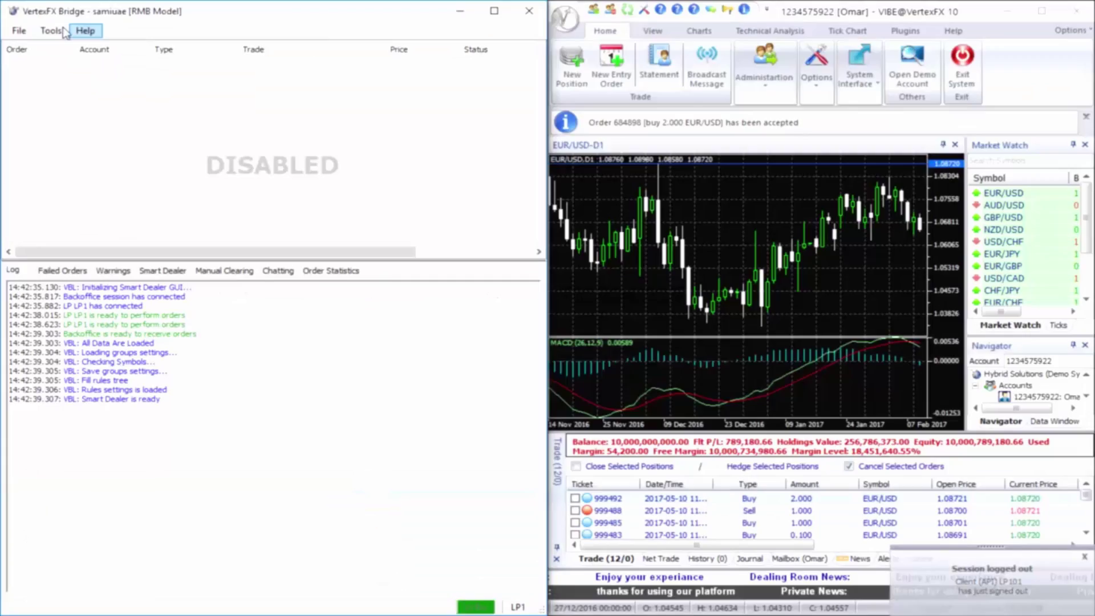
Enable Smart Dealer from the Tools menu and accept its warning.
click(51, 30)
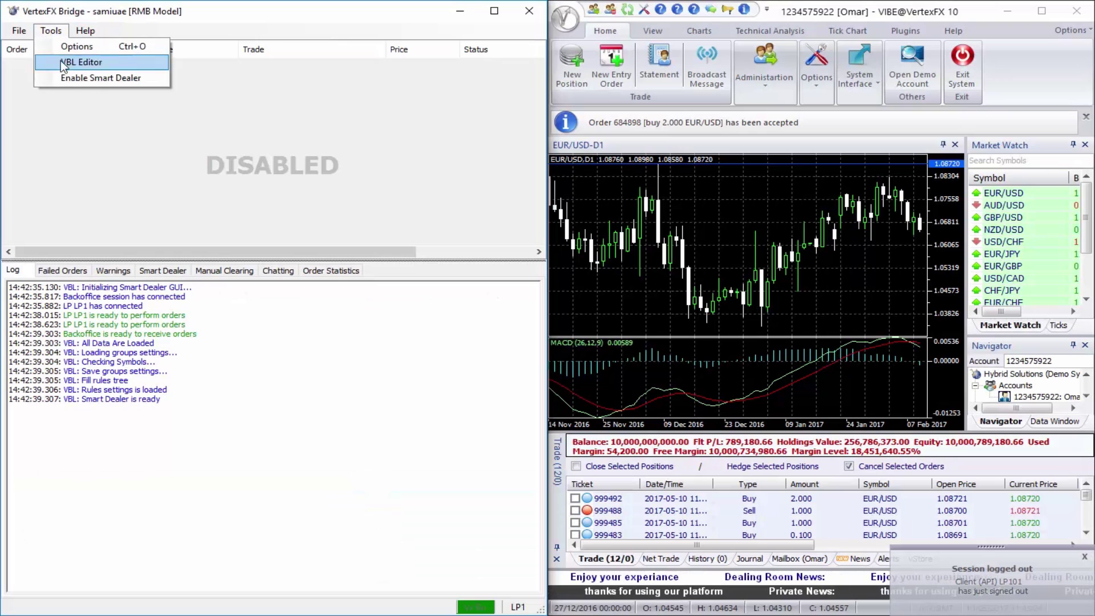
click(70, 83)
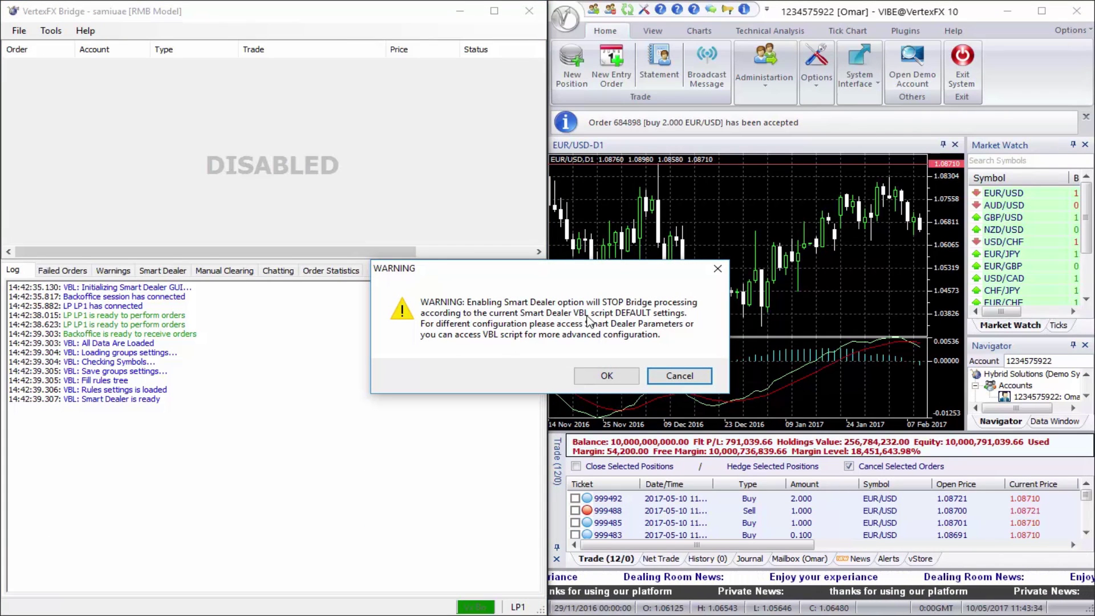
click(605, 377)
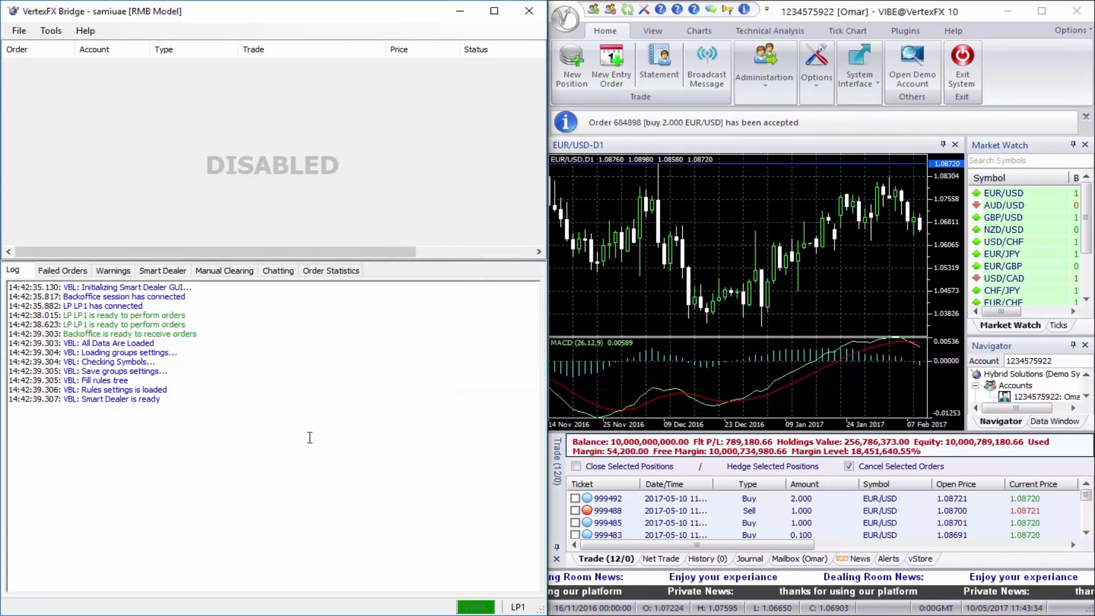
Open a EUR/USD order window from Market Watch, move it off the chart, then close it.
double_click(1006, 196)
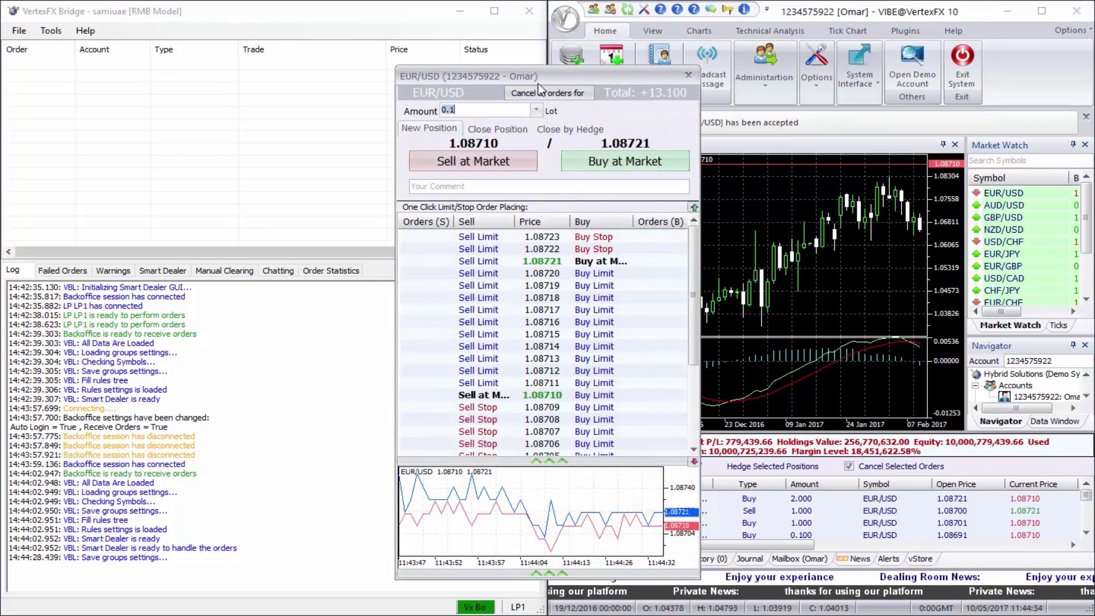
drag(538, 84, 829, 87)
text(1)
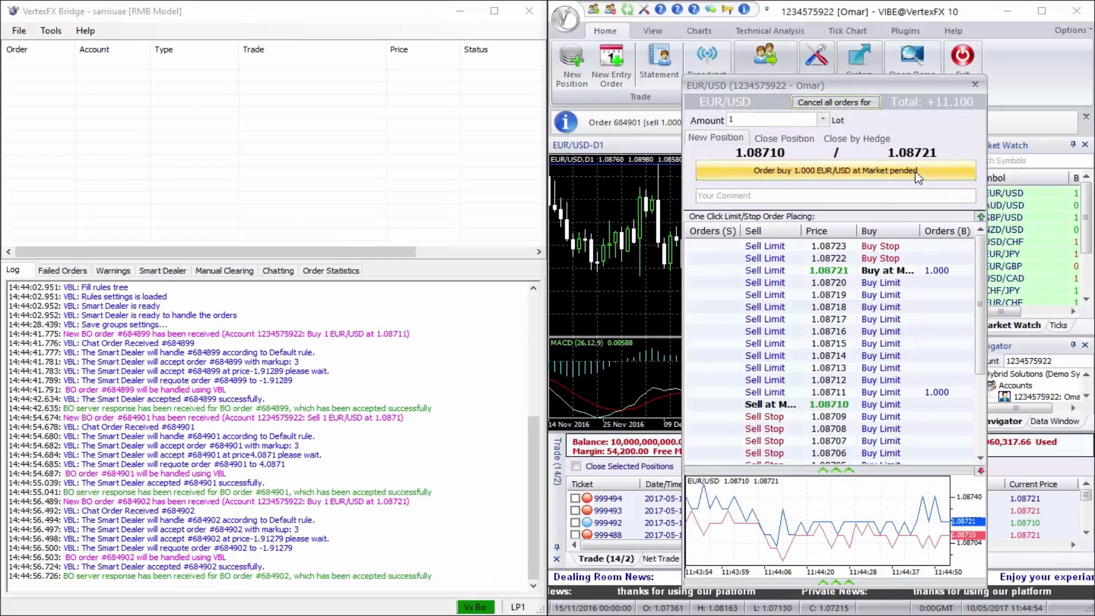
click(975, 85)
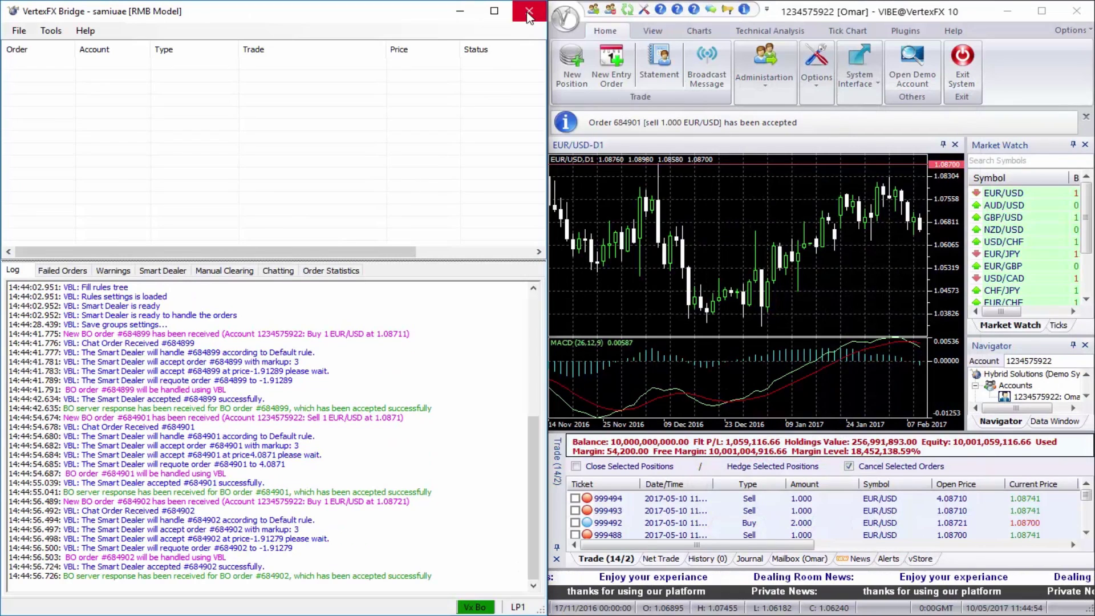